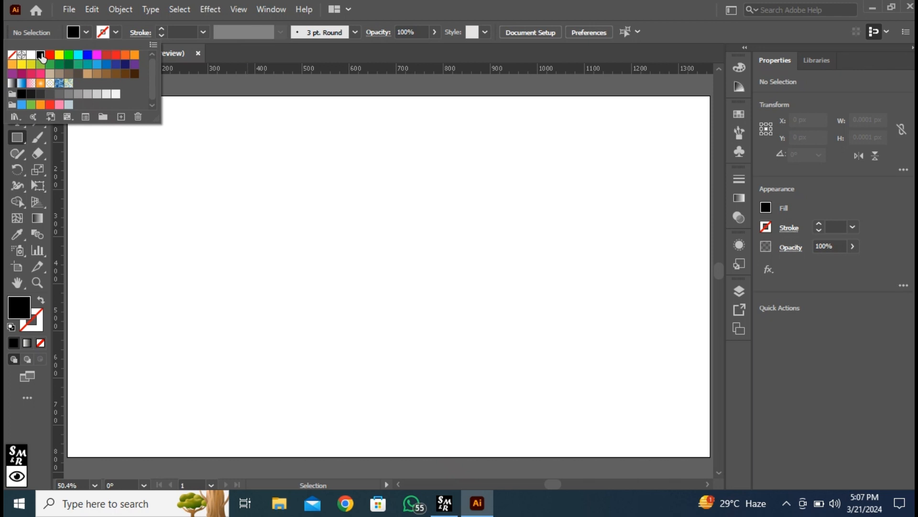
Draw a black vertical rectangle about 61 × 186 px and duplicate it into a row of three evenly spaced bars with narrow gaps
{"action": "left_click", "coordinate": [73, 32]}
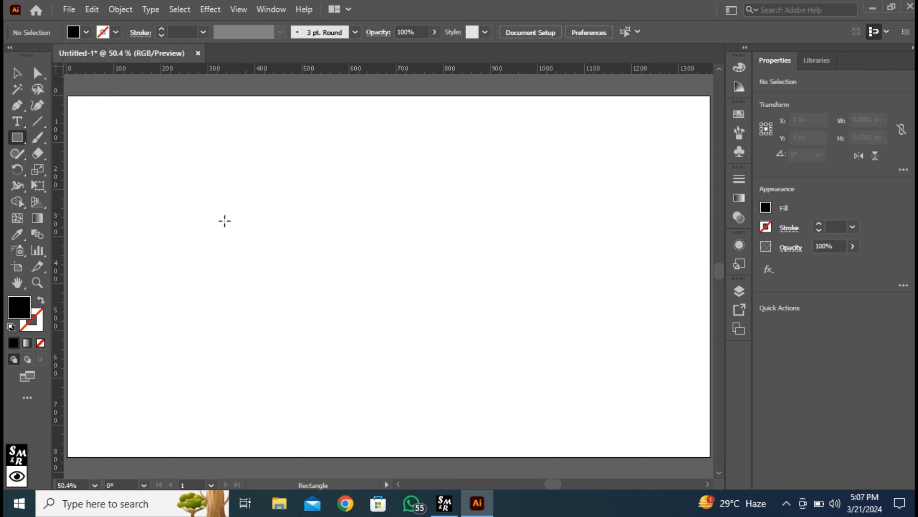
{"action": "left_click_drag", "start_coordinate": [222, 214], "coordinate": [250, 302]}
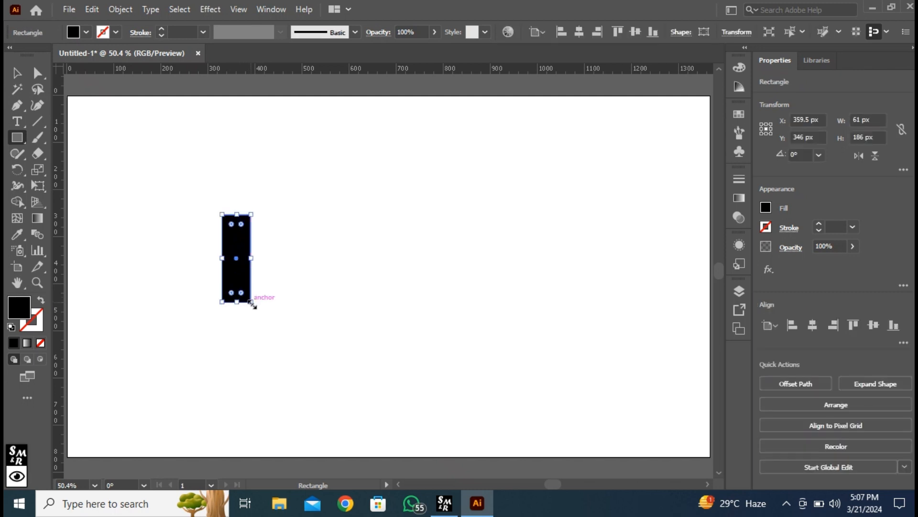
{"action": "left_click", "coordinate": [17, 73]}
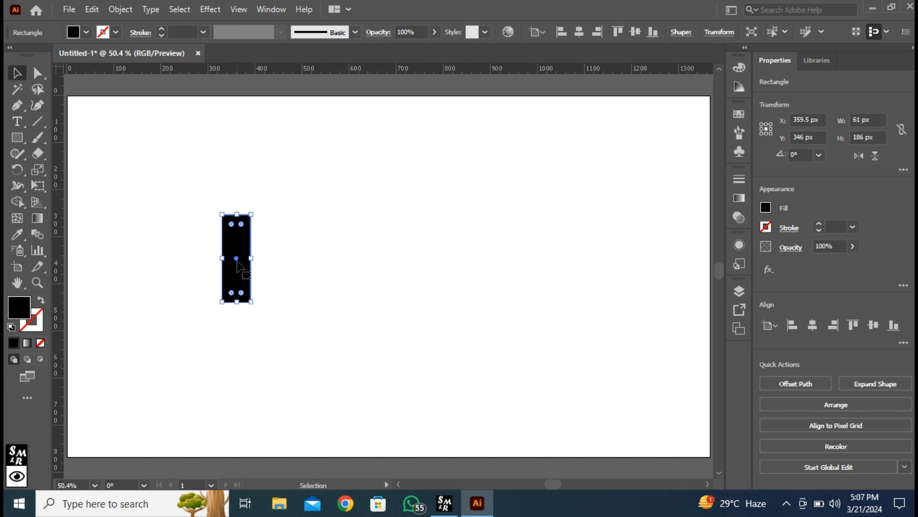
{"action": "left_click_drag", "start_coordinate": [237, 264], "coordinate": [269, 264]}
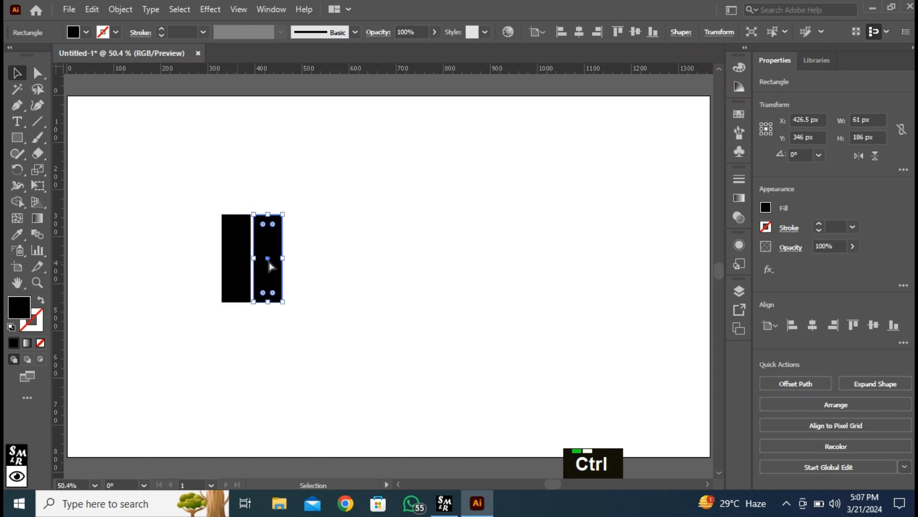
{"action": "key", "text": "ctrl+d"}
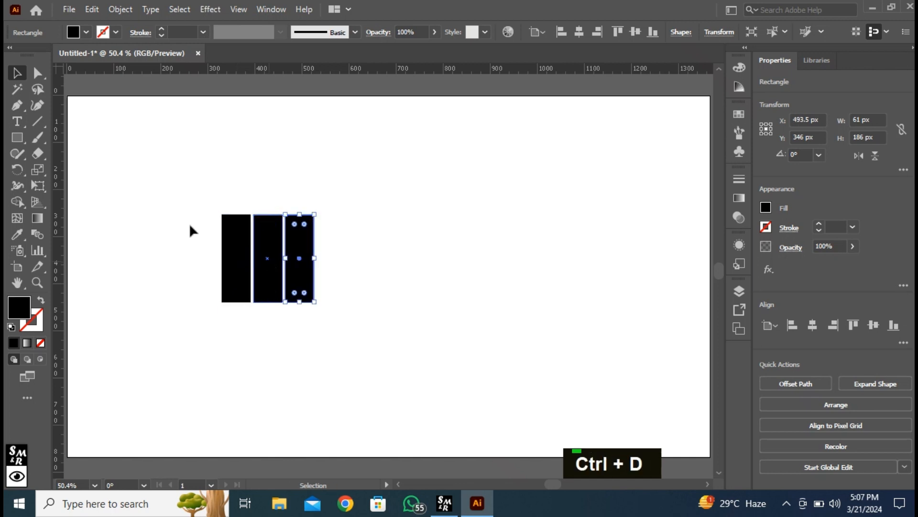
Stretch the middle bar upward to a height of about 214 px, keeping its base in place
{"action": "left_click", "coordinate": [34, 78]}
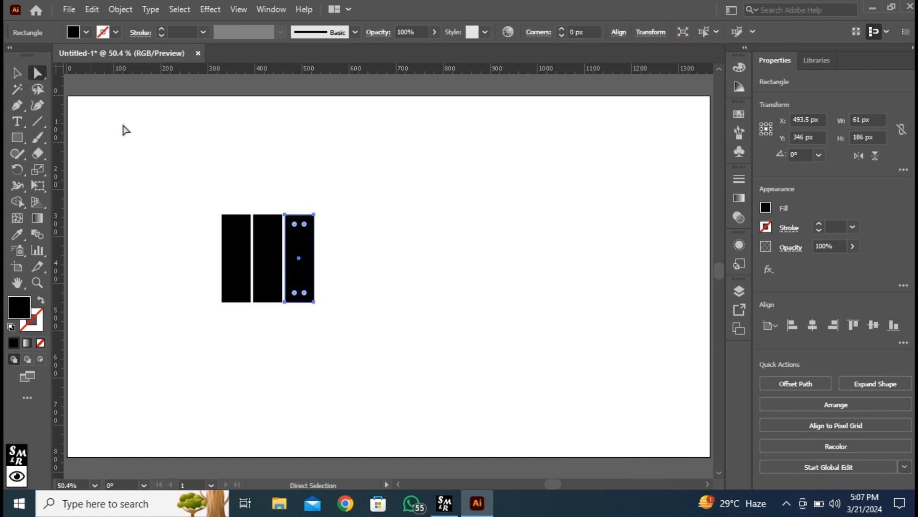
{"action": "left_click", "coordinate": [275, 227]}
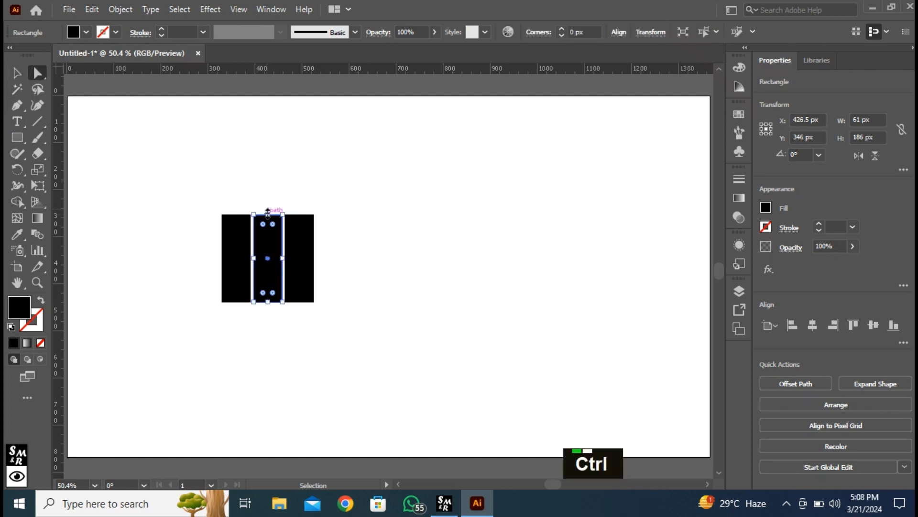
{"action": "mouse_move", "coordinate": [269, 215]}
{"action": "left_mouse_down"}
{"action": "mouse_move", "coordinate": [269, 185]}
{"action": "mouse_move", "coordinate": [268, 201]}
{"action": "left_mouse_up"}
{"action": "key", "text": "ctrl"}
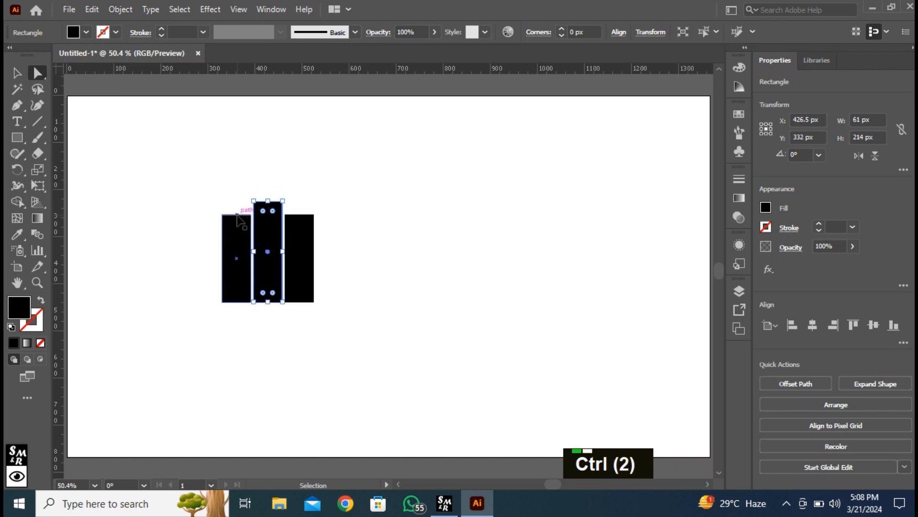
Lower the top edges of the left and right bars, leaving the left bar slightly taller than the right
{"action": "left_click", "coordinate": [234, 231]}
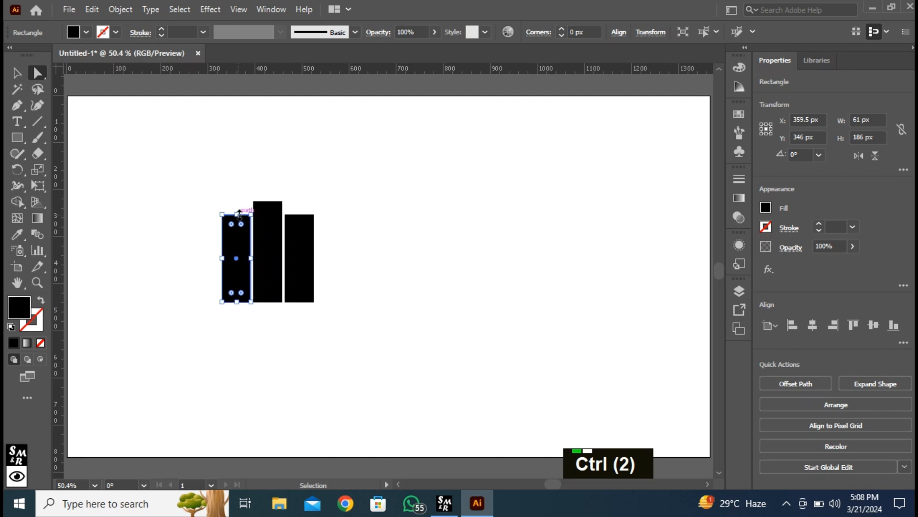
{"action": "left_click_drag", "start_coordinate": [240, 214], "coordinate": [239, 233]}
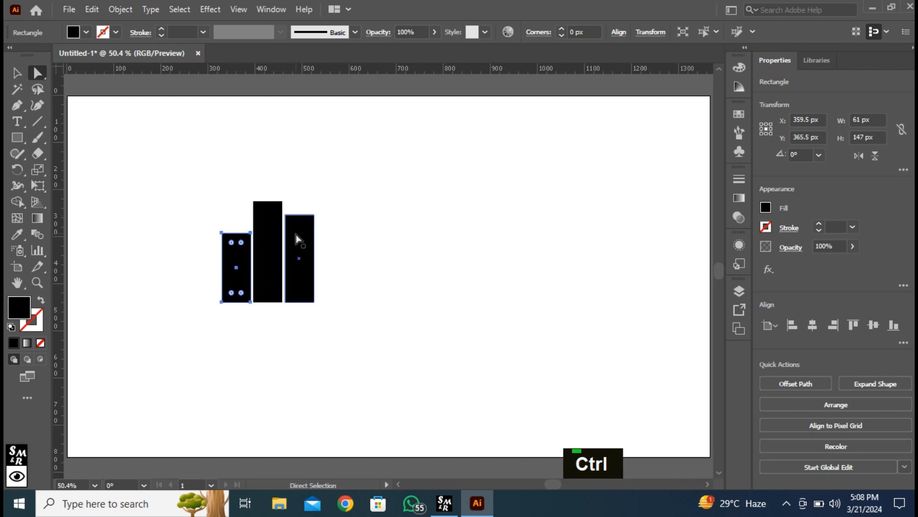
{"action": "left_click", "coordinate": [298, 236]}
{"action": "key", "text": "ctrl"}
{"action": "left_click_drag", "start_coordinate": [301, 216], "coordinate": [300, 241]}
{"action": "left_click", "coordinate": [240, 235]}
{"action": "key", "text": "ctrl"}
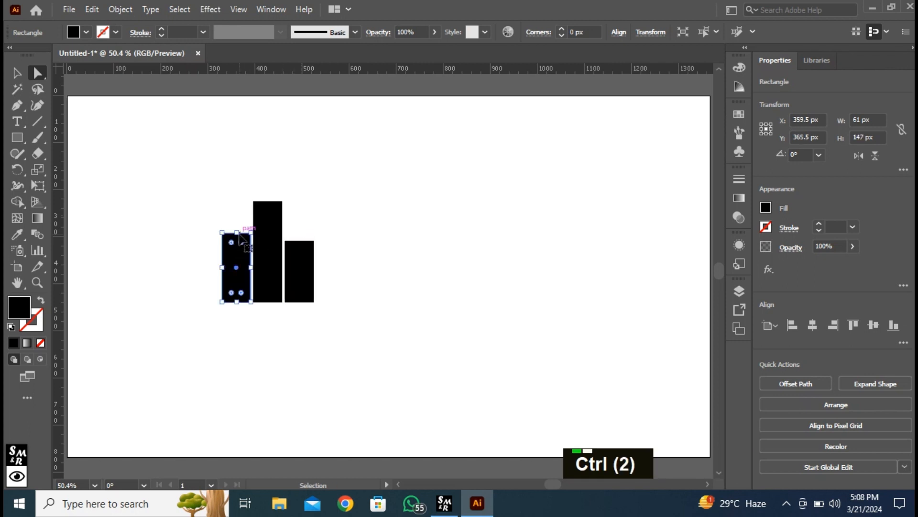
{"action": "left_click_drag", "start_coordinate": [240, 234], "coordinate": [237, 228]}
{"action": "left_click", "coordinate": [401, 232]}
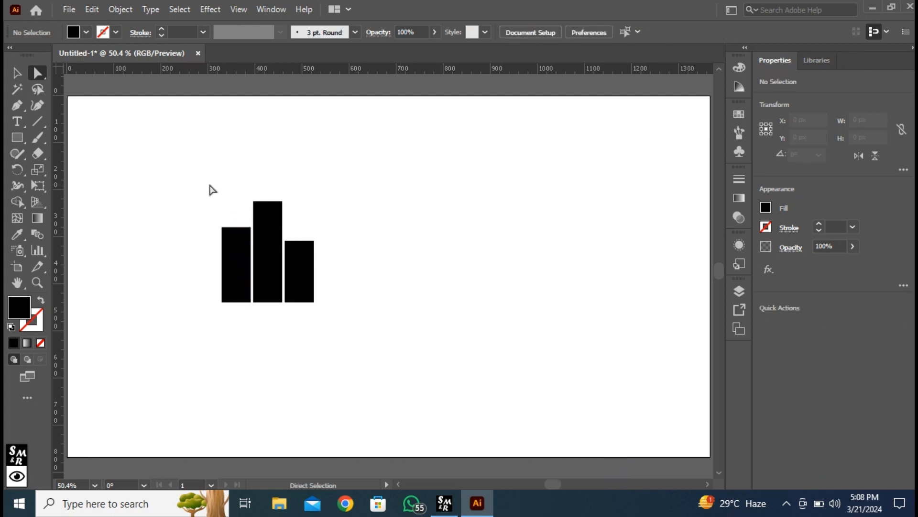
Unite the three bars with Pathfinder
{"action": "left_click_drag", "start_coordinate": [209, 189], "coordinate": [330, 345]}
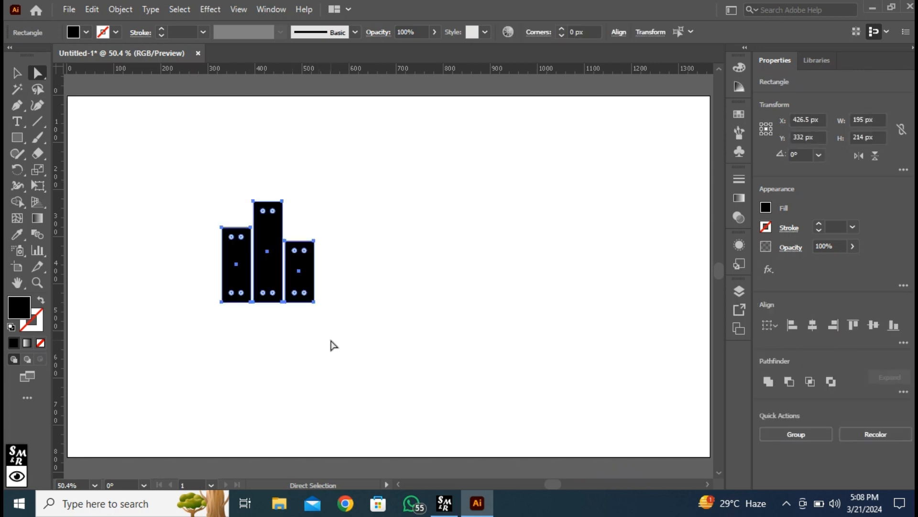
{"action": "left_click", "coordinate": [768, 381]}
{"action": "left_click", "coordinate": [464, 256]}
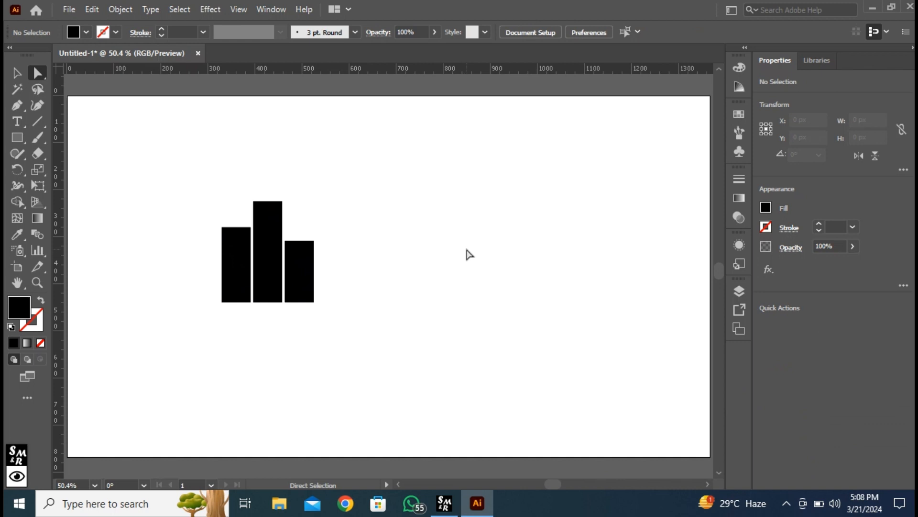
Add the text "C" beside the bars with the Type tool
{"action": "right_click", "coordinate": [21, 124]}
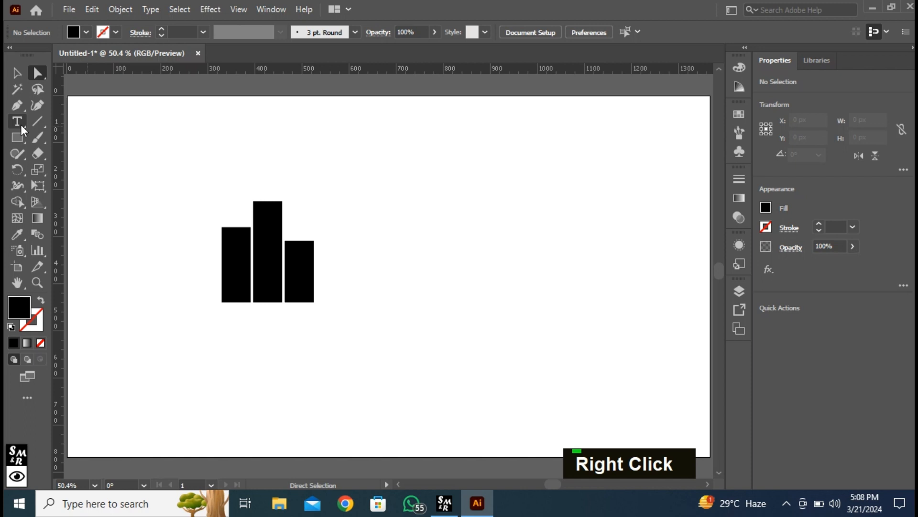
{"action": "right_click", "coordinate": [21, 125]}
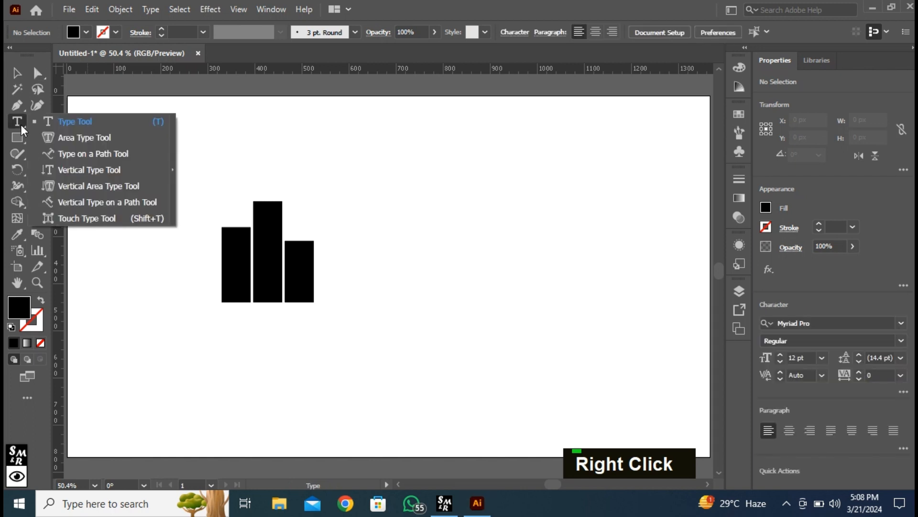
{"action": "left_click", "coordinate": [79, 121]}
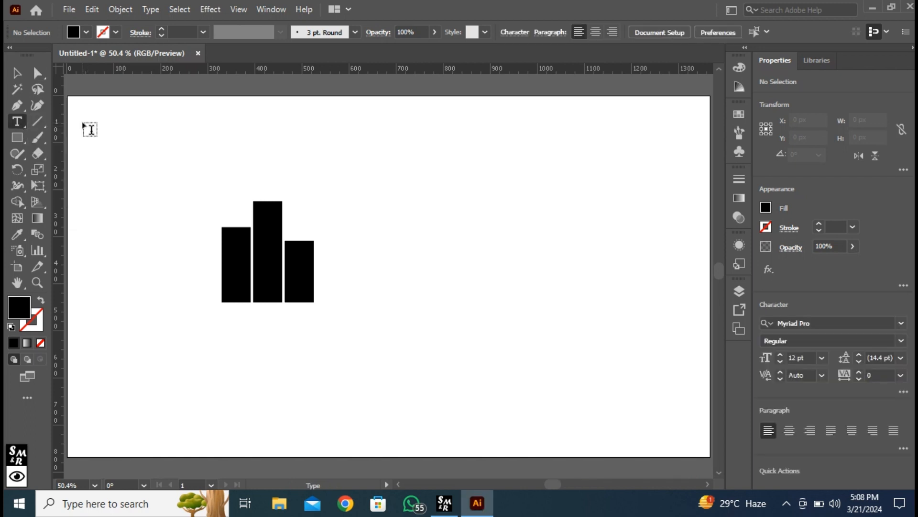
{"action": "left_click", "coordinate": [359, 263]}
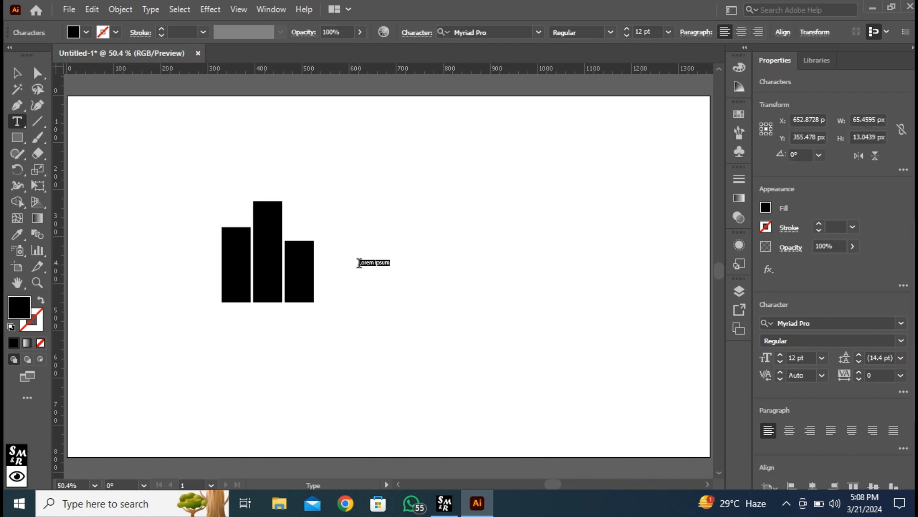
{"action": "type", "text": "C"}
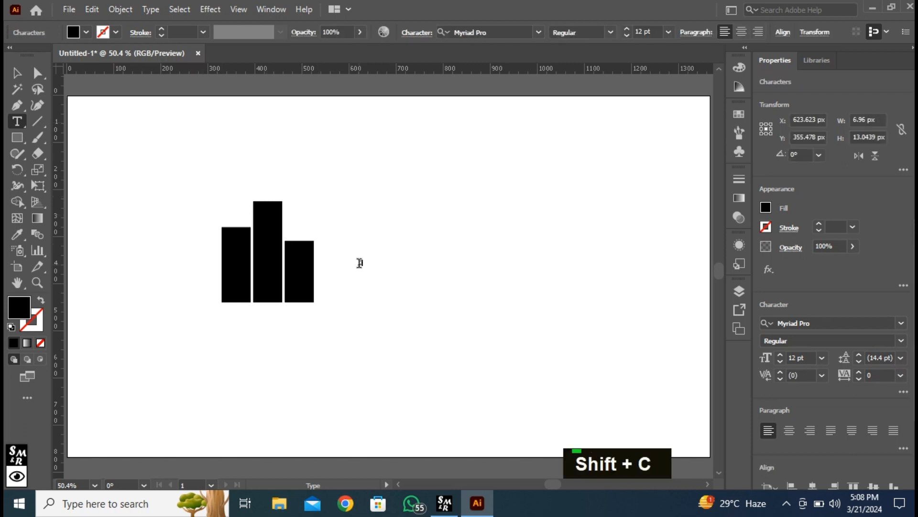
Set the letter C to 72 pt in the Monotype Corsiva font
{"action": "key", "text": "ctrl+a"}
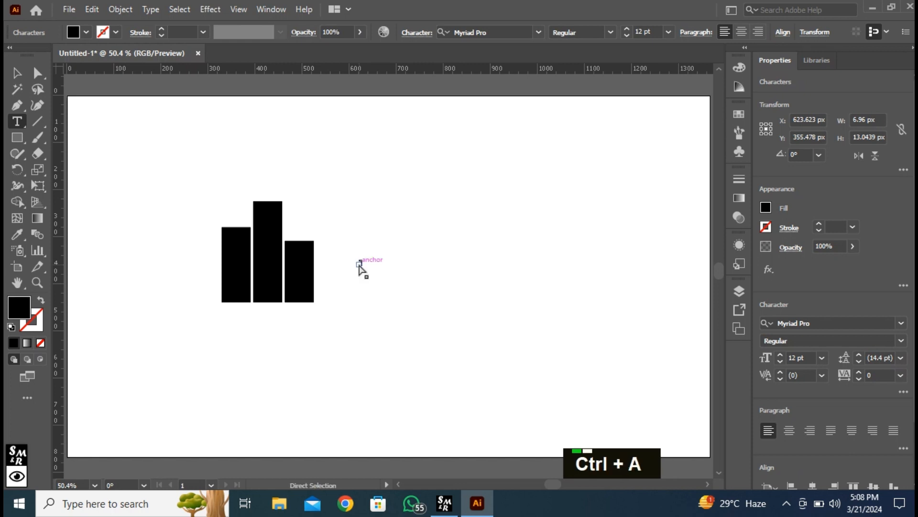
{"action": "left_click", "coordinate": [667, 32]}
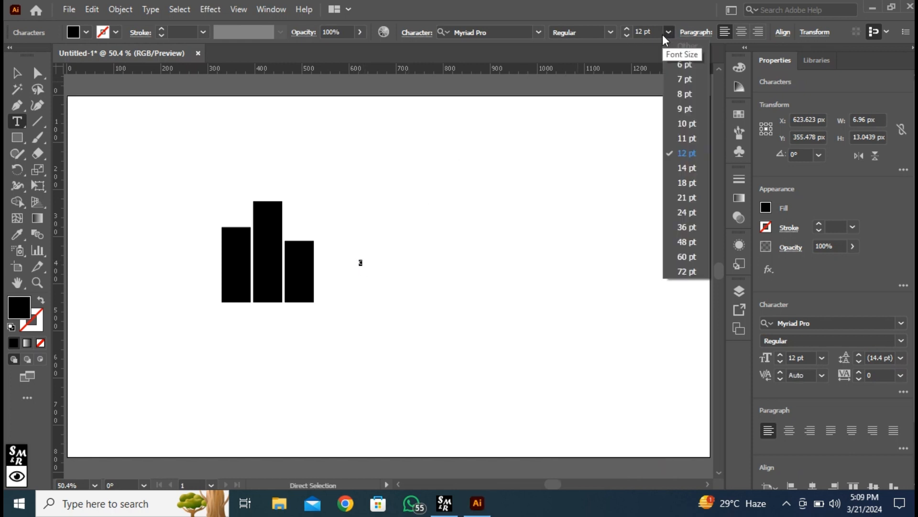
{"action": "left_click", "coordinate": [689, 271]}
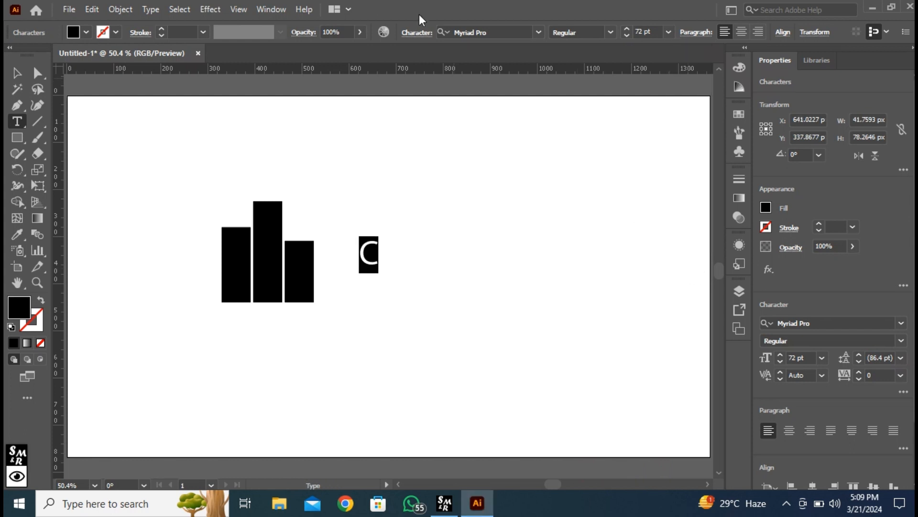
{"action": "left_click", "coordinate": [537, 32]}
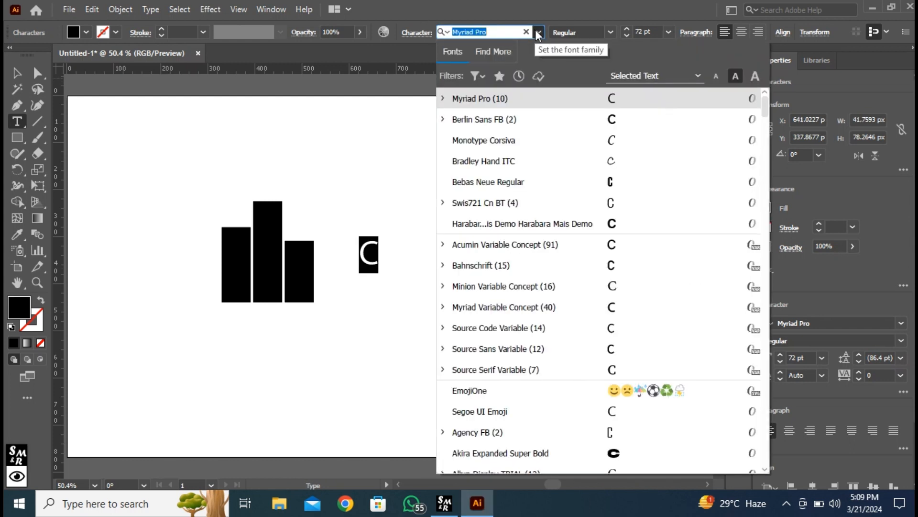
{"action": "left_click", "coordinate": [605, 140]}
Scale the letter C proportionally to about 157 pt and move it closer to the bars
{"action": "left_click", "coordinate": [17, 74]}
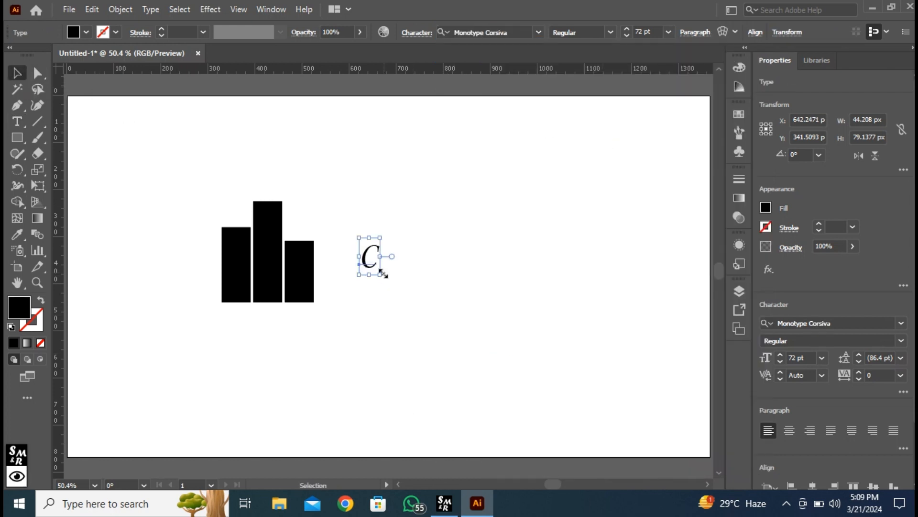
{"action": "left_click_drag", "start_coordinate": [382, 274], "coordinate": [437, 321]}
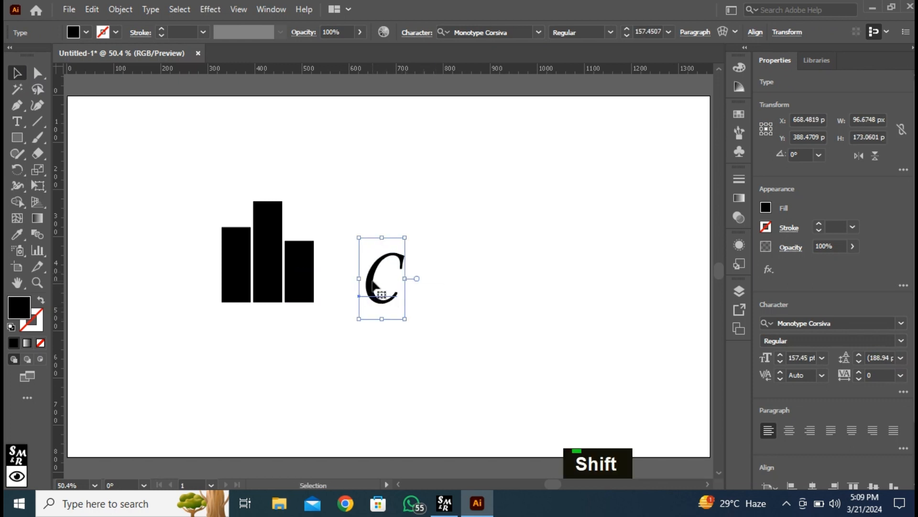
{"action": "left_click_drag", "start_coordinate": [371, 286], "coordinate": [358, 281]}
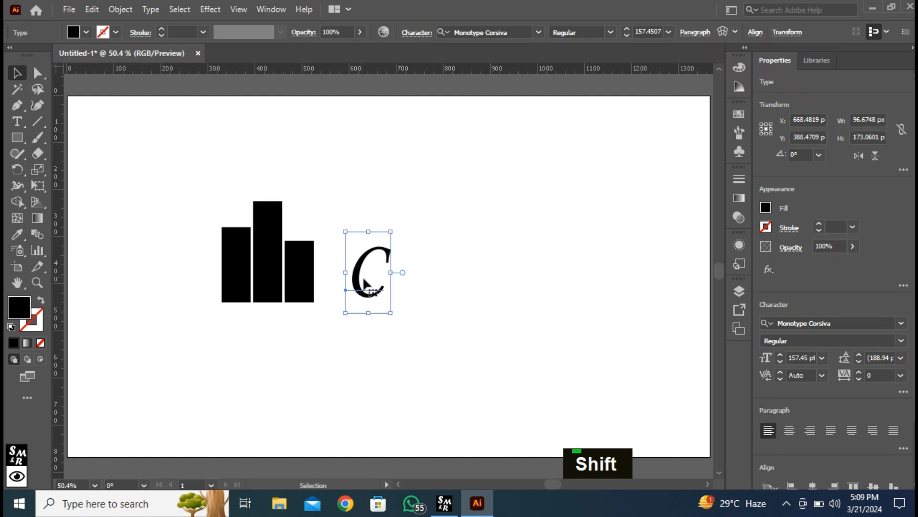
Change the letter C's fill colour to yellow
{"action": "double_click", "coordinate": [378, 289]}
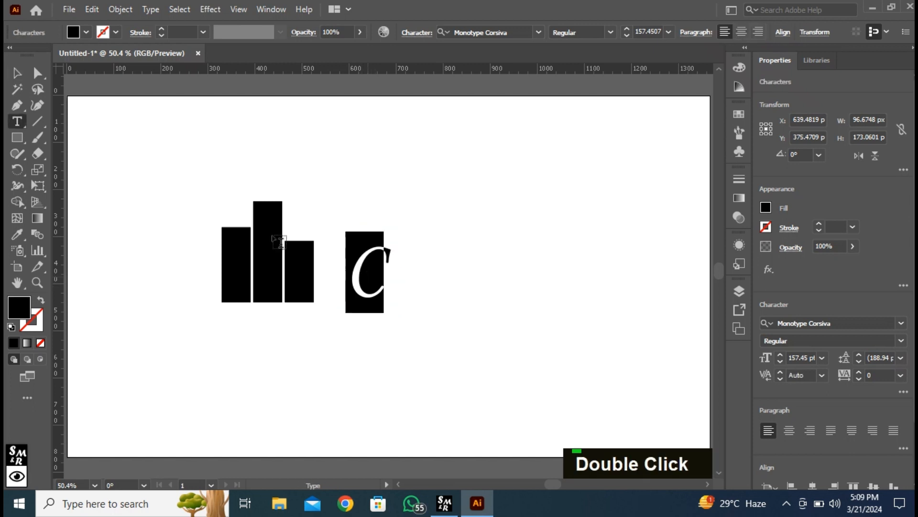
{"action": "left_click", "coordinate": [86, 32]}
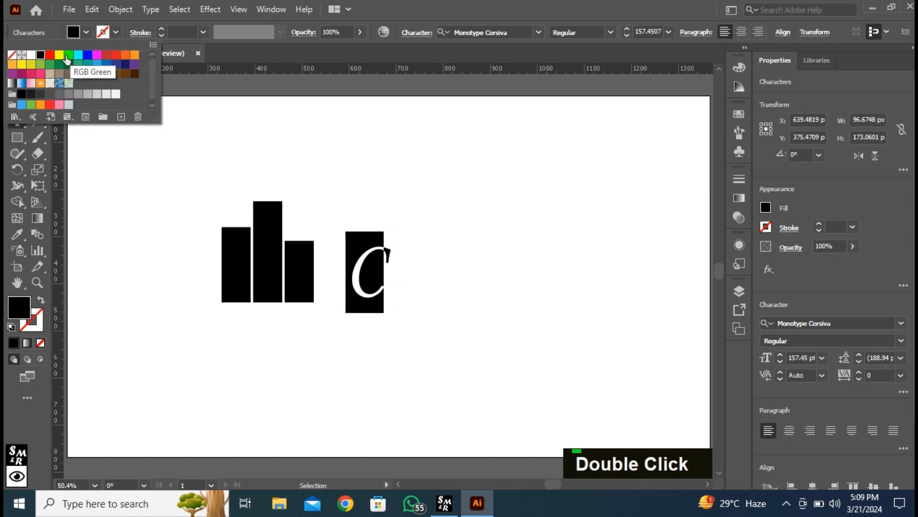
{"action": "left_click", "coordinate": [60, 56]}
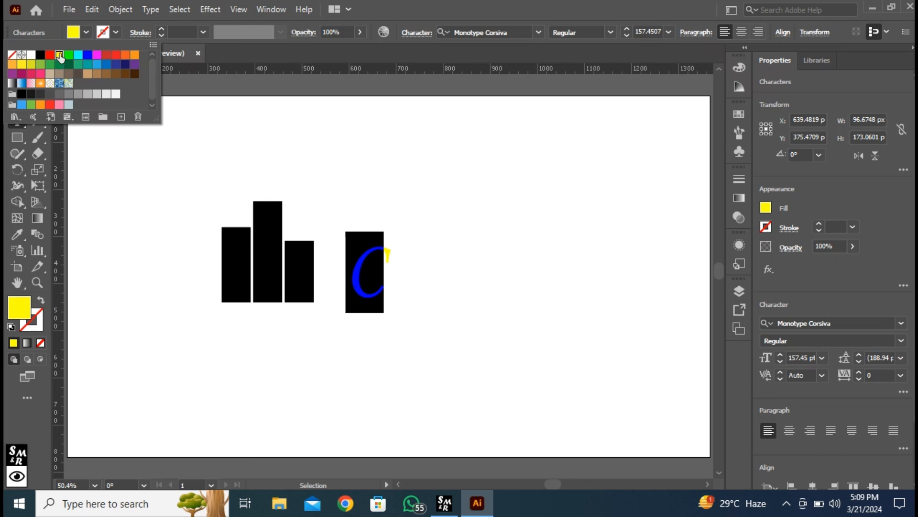
{"action": "left_click", "coordinate": [17, 72]}
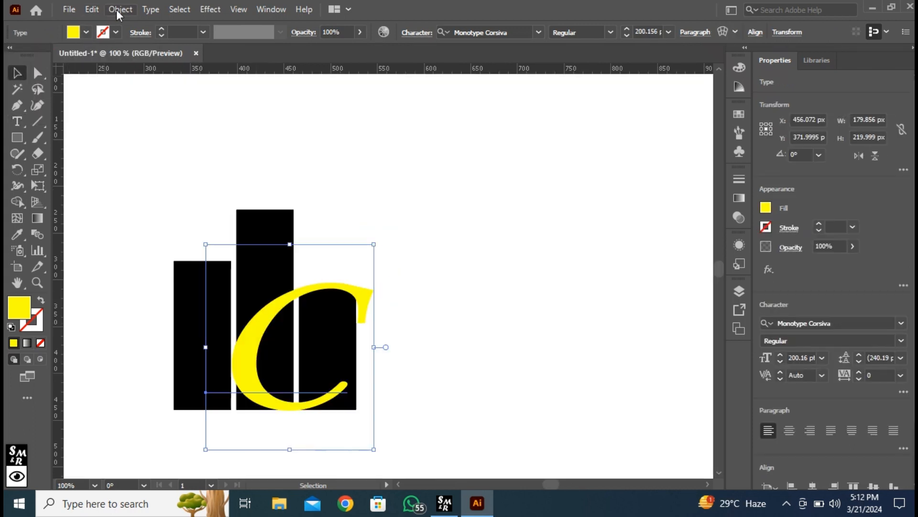
Expand the letter C into outlines with the Object and Fill options enabled
{"action": "left_click", "coordinate": [116, 10]}
{"action": "left_click", "coordinate": [179, 156]}
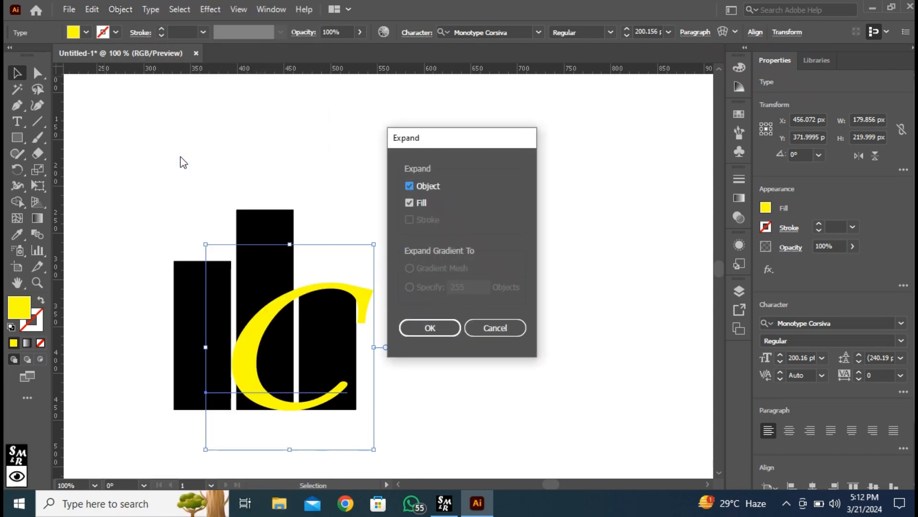
{"action": "left_click", "coordinate": [430, 327]}
{"action": "key", "text": "ctrl+z"}
Select the bars and the letter C and merge the C's upper and lower segments with the Shape Builder
{"action": "left_click_drag", "start_coordinate": [140, 151], "coordinate": [380, 412]}
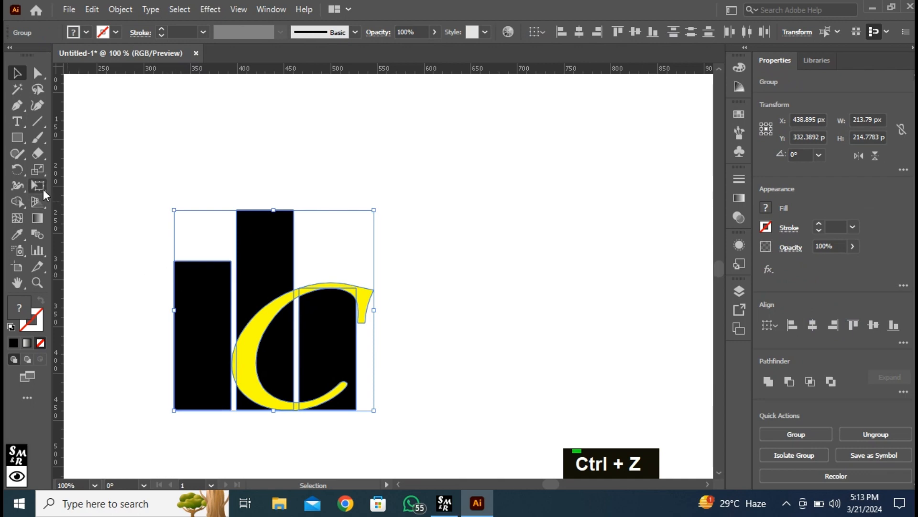
{"action": "left_click", "coordinate": [17, 202]}
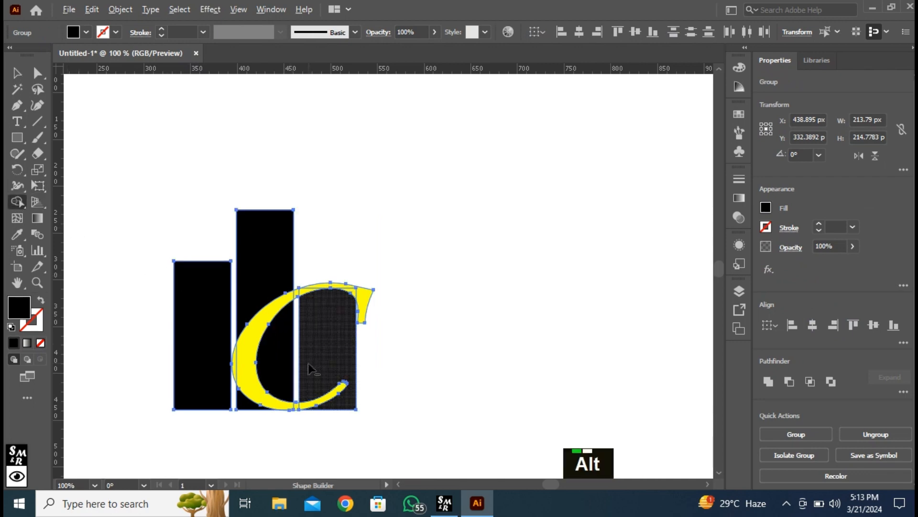
{"action": "scroll", "coordinate": [310, 372], "scroll_direction": "up", "scroll_amount": 2, "text": "alt"}
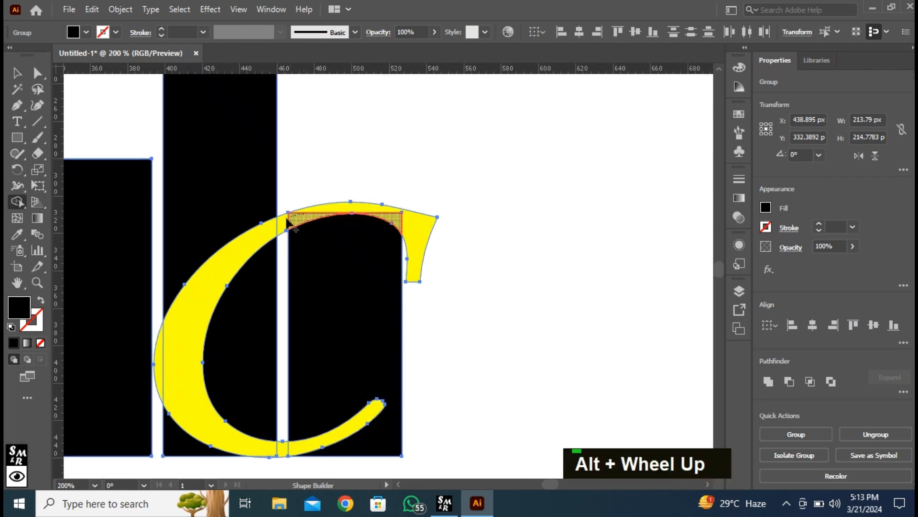
{"action": "left_click_drag", "start_coordinate": [291, 217], "coordinate": [257, 236]}
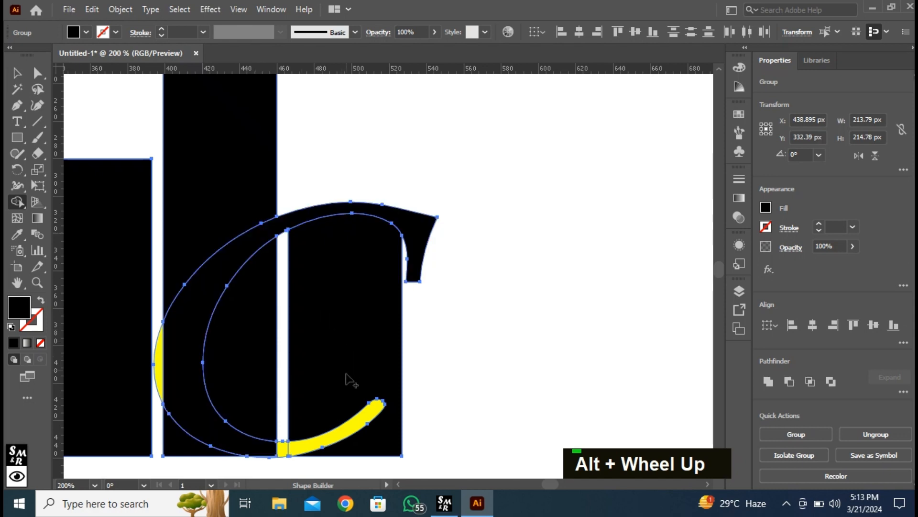
{"action": "scroll", "coordinate": [344, 381], "scroll_direction": "down", "scroll_amount": 3}
{"action": "left_click_drag", "start_coordinate": [266, 404], "coordinate": [298, 404]}
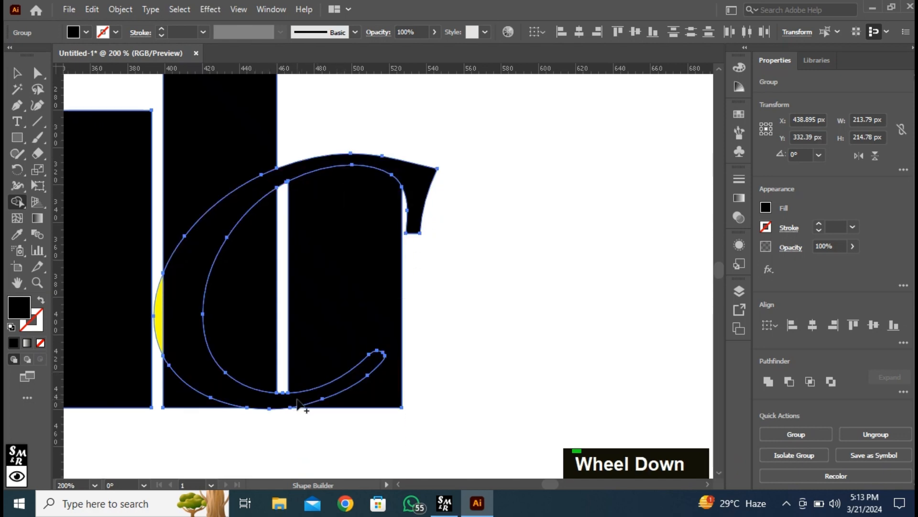
Ungroup the merged artwork and delete the letter C so its shape is cut out of the bars
{"action": "left_click", "coordinate": [23, 73]}
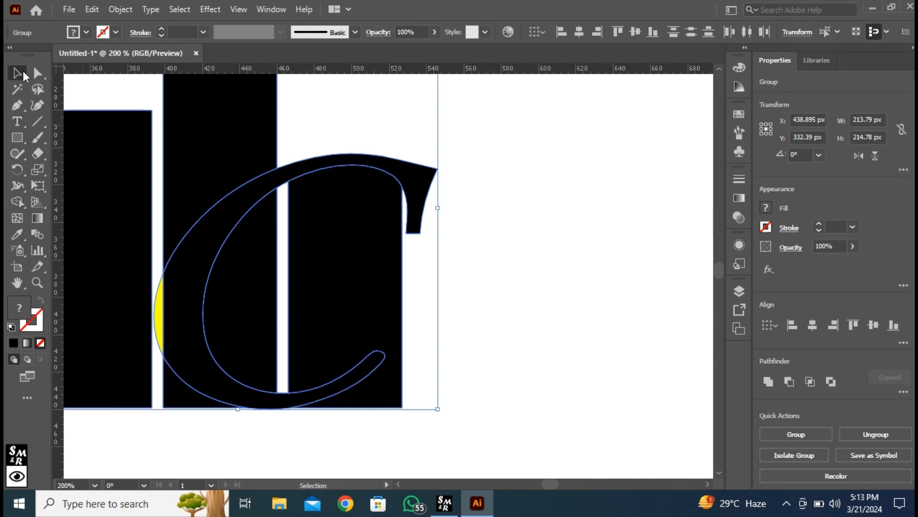
{"action": "scroll", "coordinate": [436, 181], "scroll_direction": "down", "scroll_amount": 2, "text": "alt"}
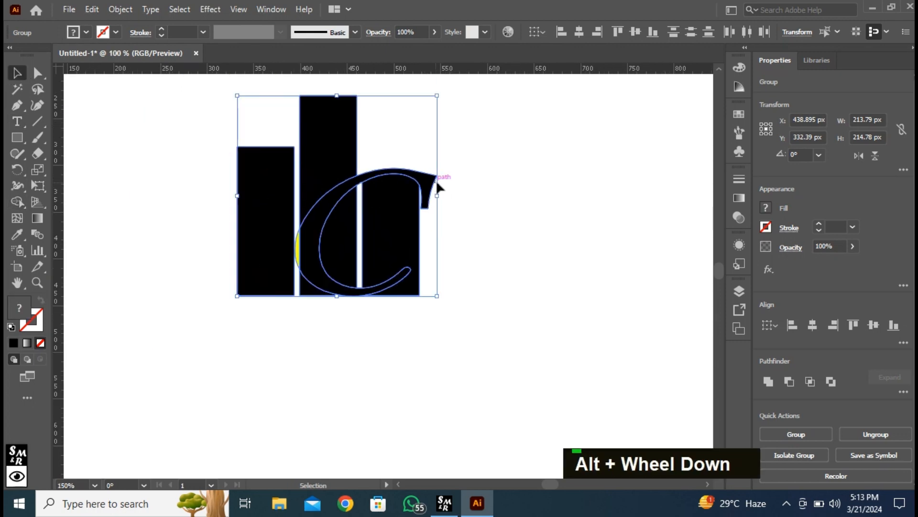
{"action": "right_click", "coordinate": [429, 247]}
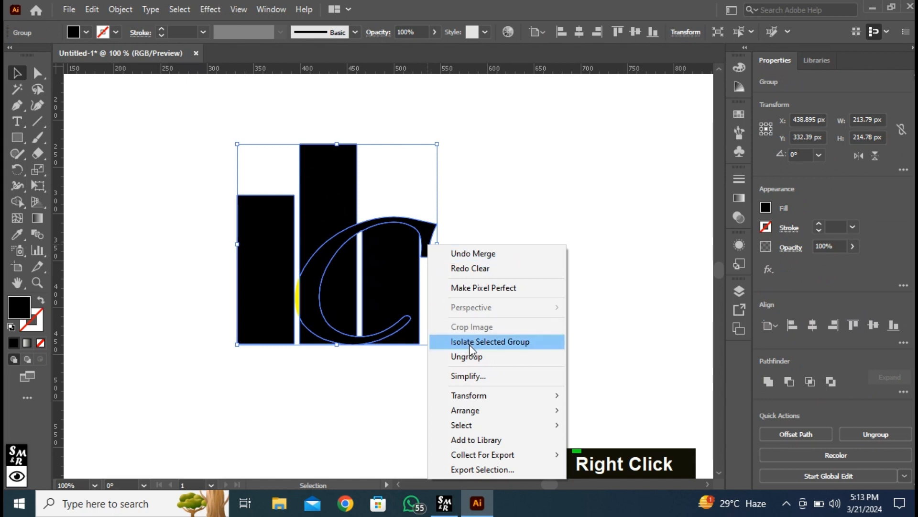
{"action": "left_click", "coordinate": [467, 356]}
{"action": "left_click", "coordinate": [436, 237]}
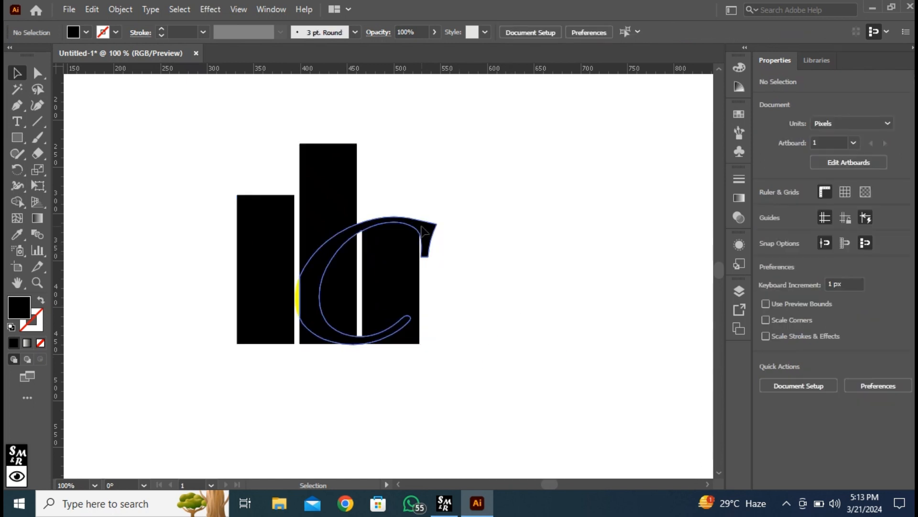
{"action": "left_click", "coordinate": [425, 233]}
{"action": "key", "text": "BackSpace"}
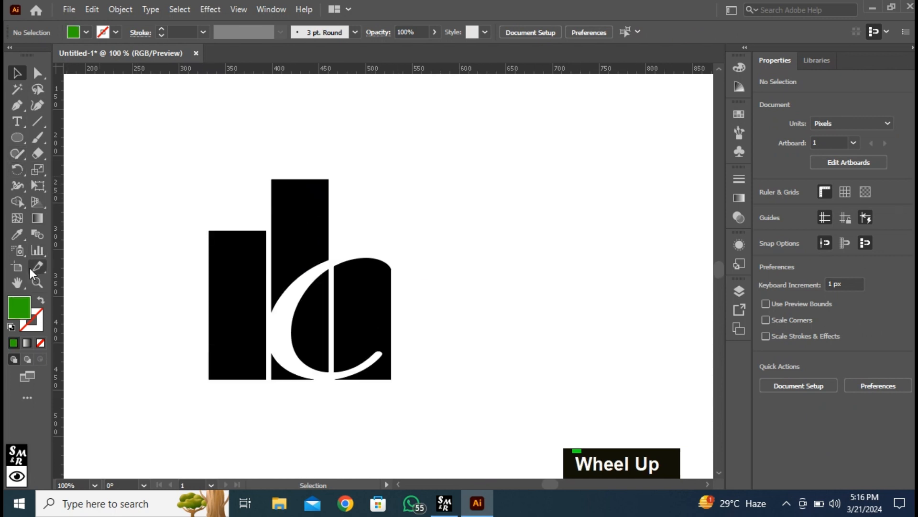
Draw a circle about 275 px in diameter over the bars and fill it with light blue
{"action": "right_click", "coordinate": [20, 139]}
{"action": "left_click", "coordinate": [77, 168]}
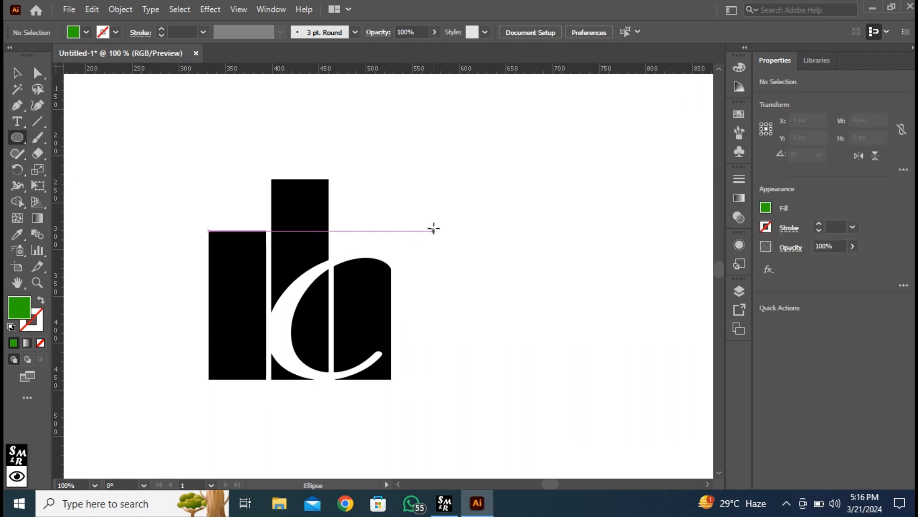
{"action": "left_click_drag", "start_coordinate": [213, 186], "coordinate": [469, 387]}
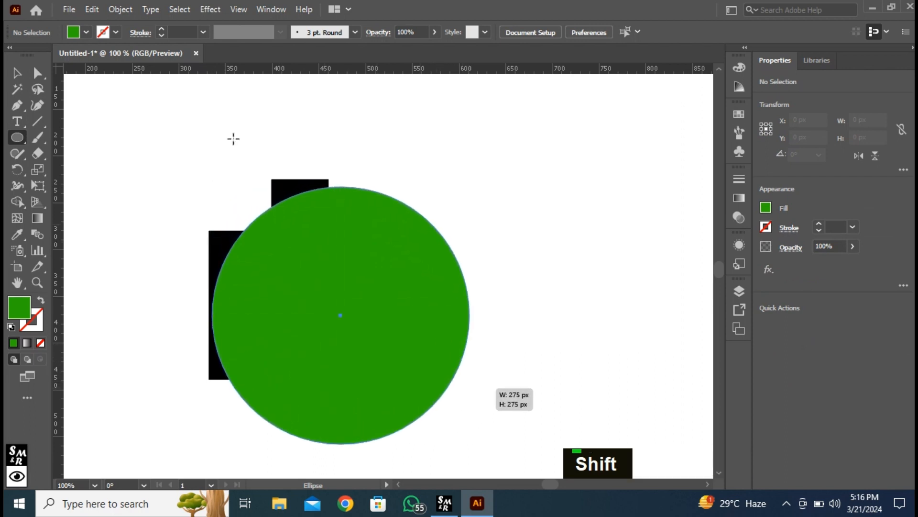
{"action": "left_click", "coordinate": [89, 30]}
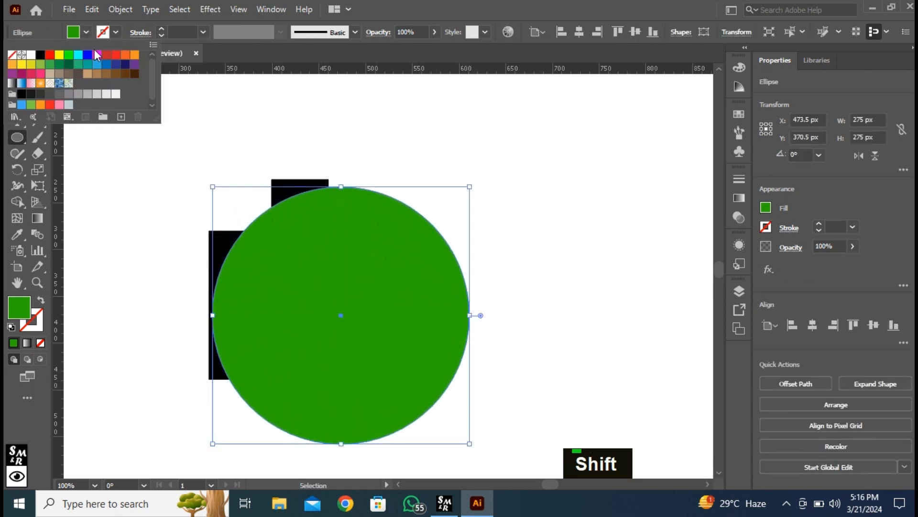
{"action": "left_click", "coordinate": [97, 65]}
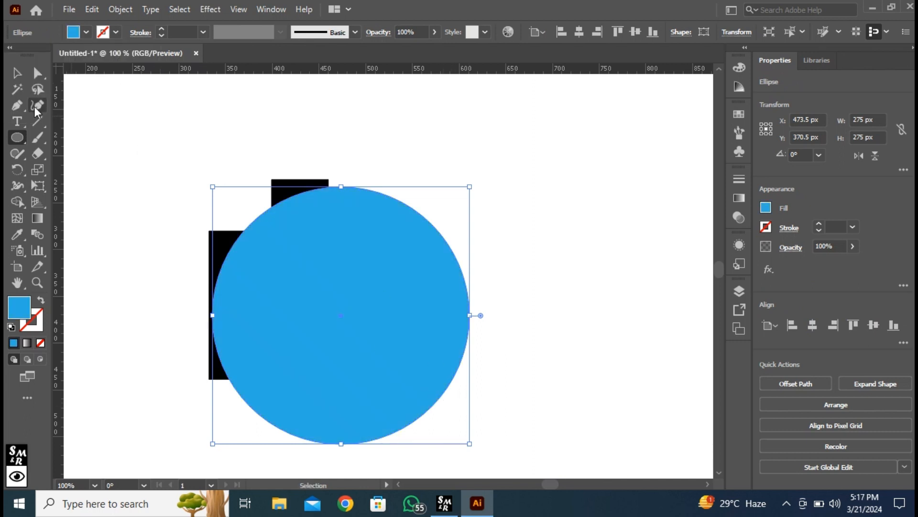
Send the blue circle to the back, behind the black bars
{"action": "left_click", "coordinate": [16, 73]}
{"action": "right_click", "coordinate": [395, 380]}
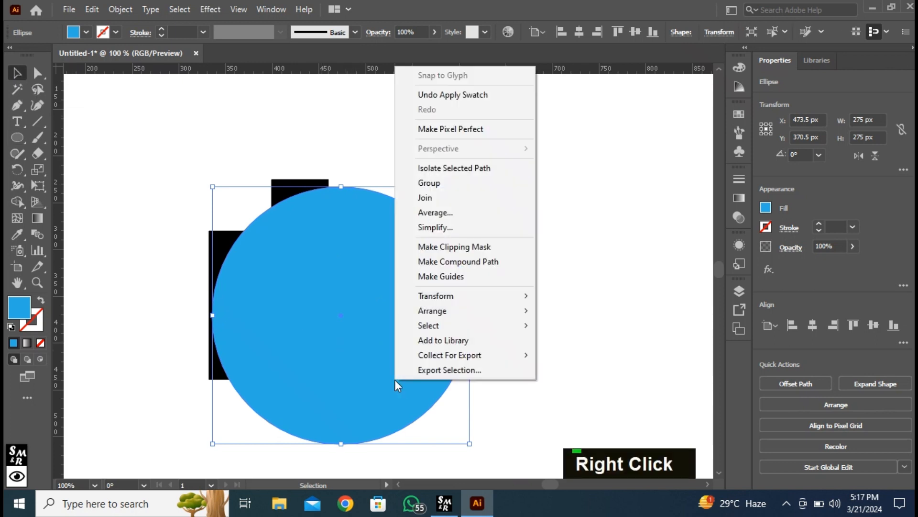
{"action": "mouse_move", "coordinate": [441, 311]}
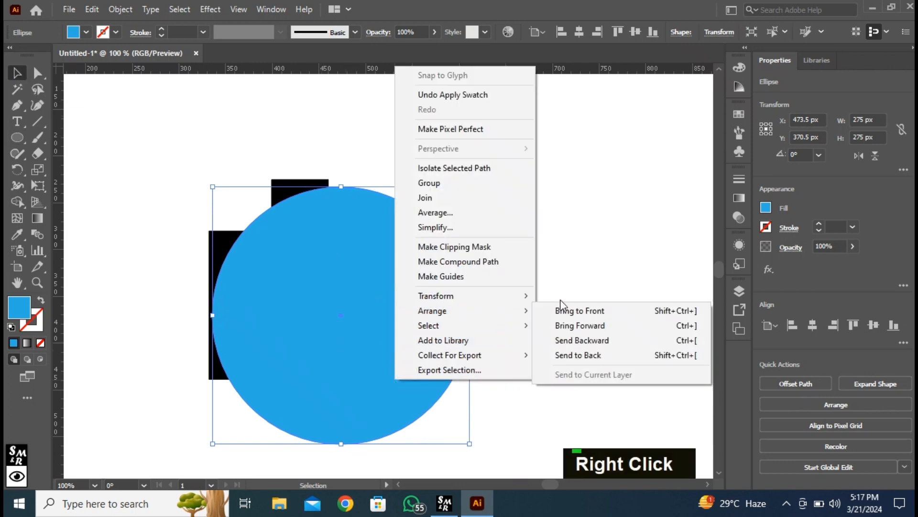
{"action": "left_click", "coordinate": [583, 354]}
Centre the blue circle behind the bars and enlarge it proportionally from its centre to about 403 px
{"action": "left_click_drag", "start_coordinate": [427, 339], "coordinate": [406, 315]}
{"action": "key", "text": "ctrl+0"}
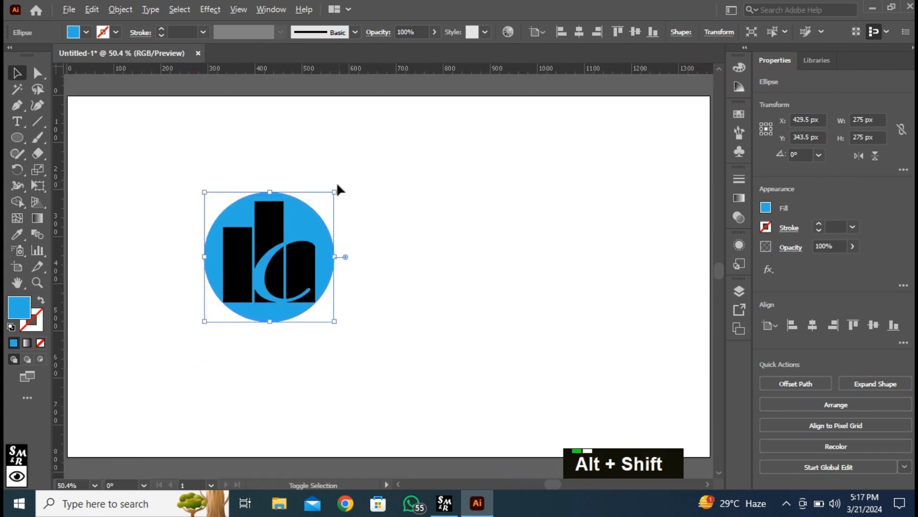
{"action": "left_click_drag", "start_coordinate": [335, 192], "coordinate": [381, 164]}
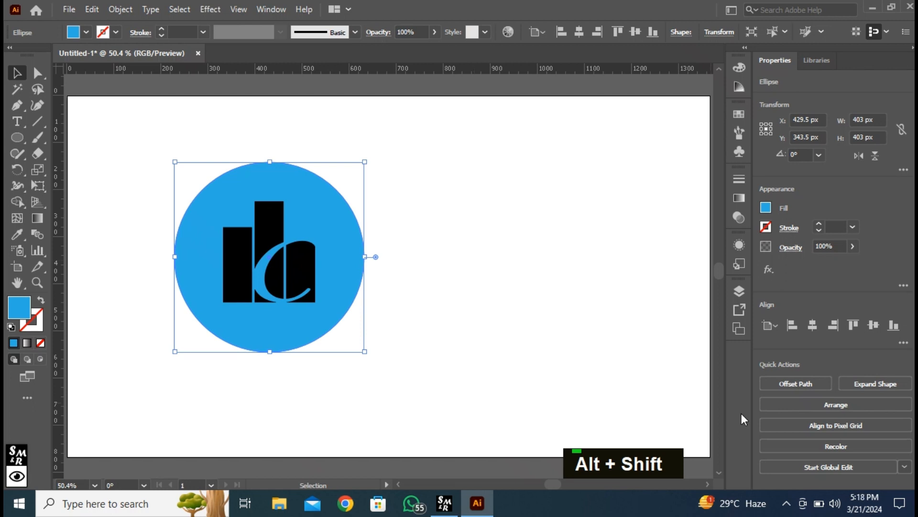
Expand Layer 1 and lock the ellipse in it
{"action": "left_click", "coordinate": [739, 293]}
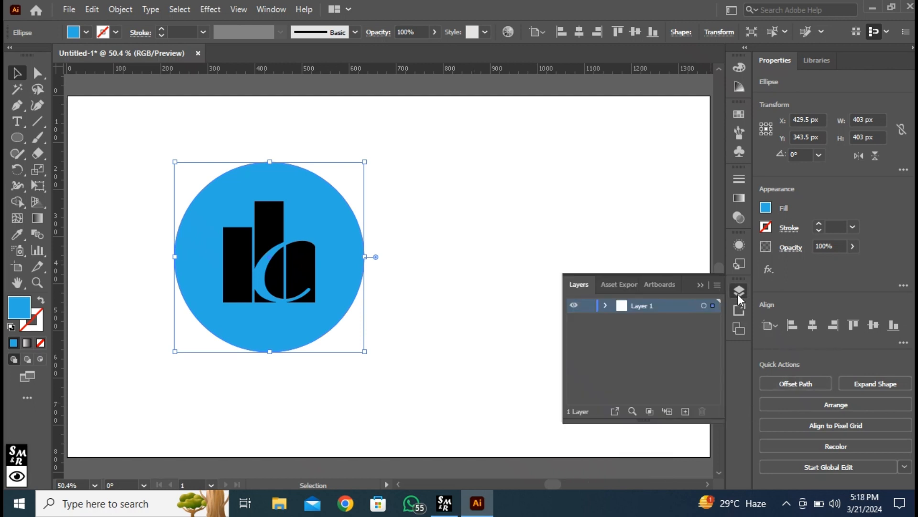
{"action": "left_click", "coordinate": [605, 306]}
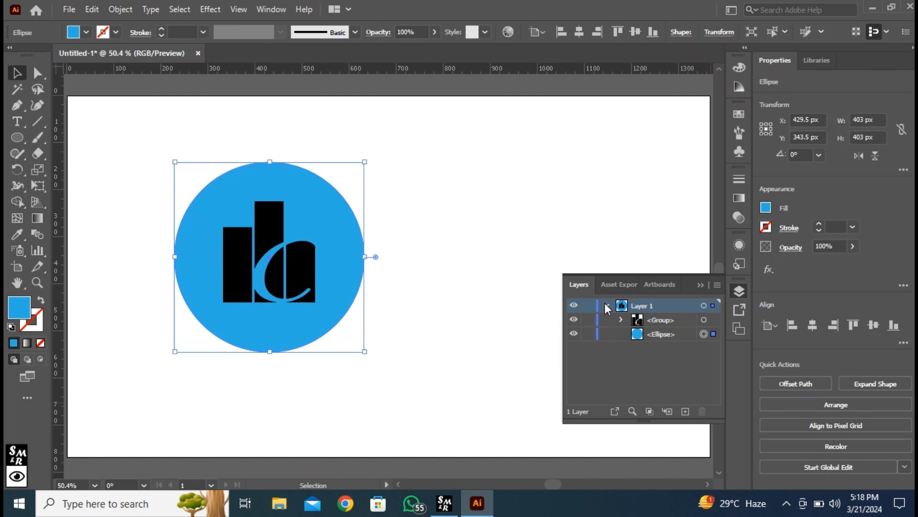
{"action": "left_click", "coordinate": [589, 336]}
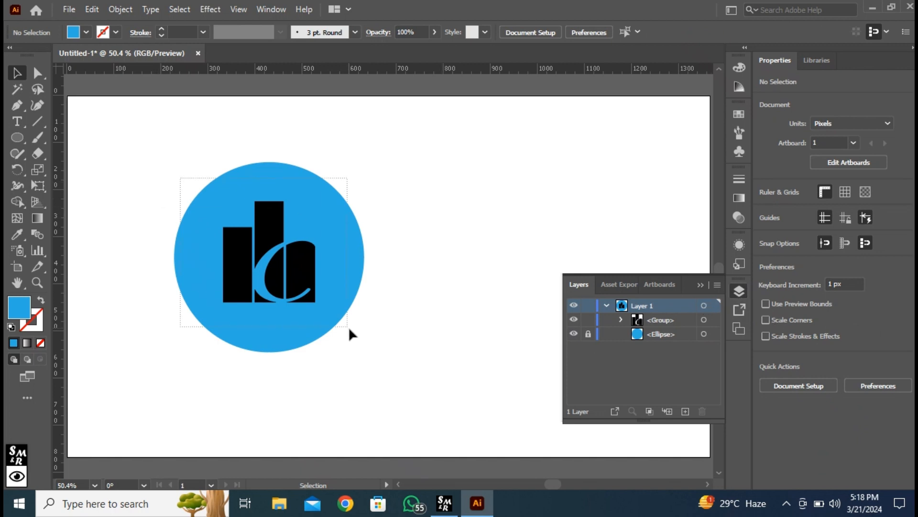
Select all unlocked bar shapes and group them
{"action": "key", "text": "ctrl+a"}
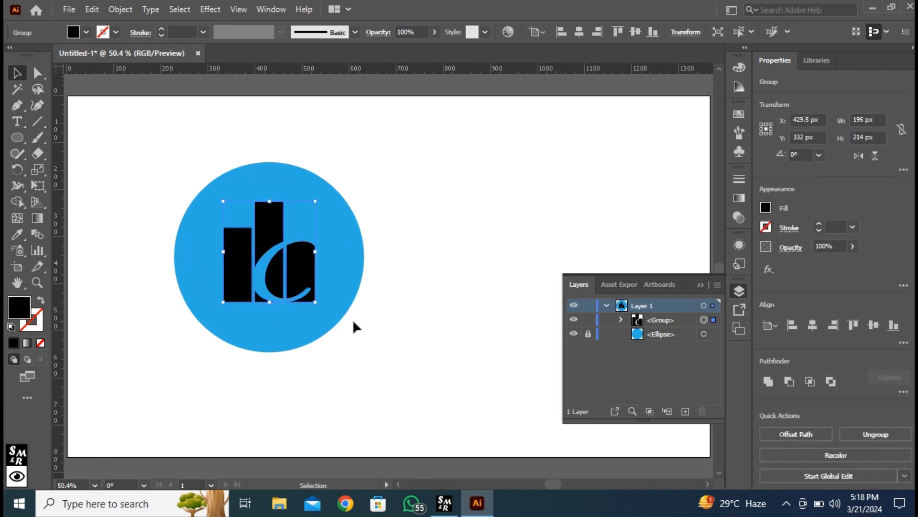
{"action": "key", "text": "ctrl"}
{"action": "key", "text": "ctrl+g"}
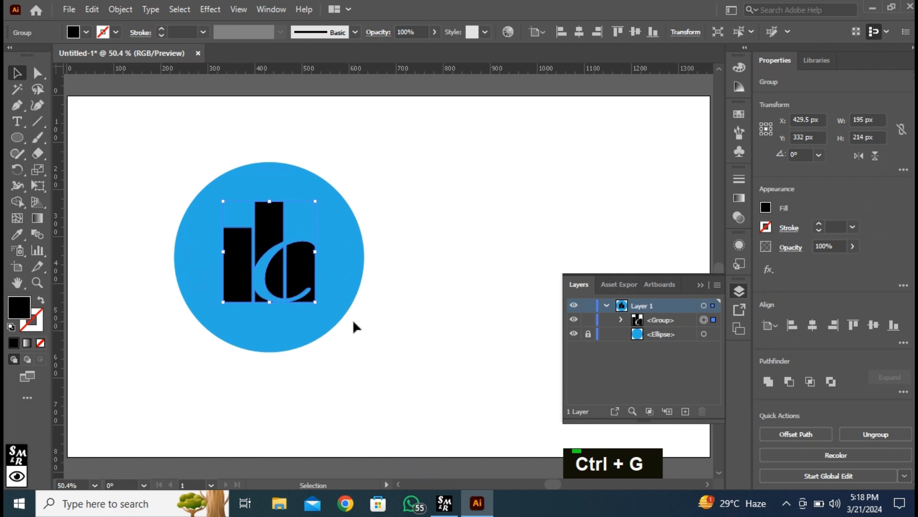
{"action": "left_click", "coordinate": [353, 322]}
{"action": "key", "text": "ctrl+a"}
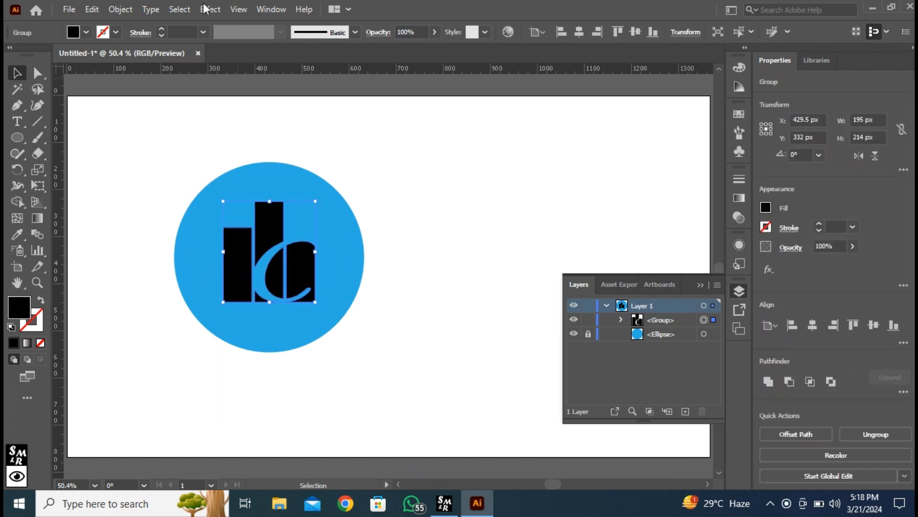
Add a Drop Shadow effect to the bar group and set its X offset to 12 px
{"action": "left_click", "coordinate": [206, 10]}
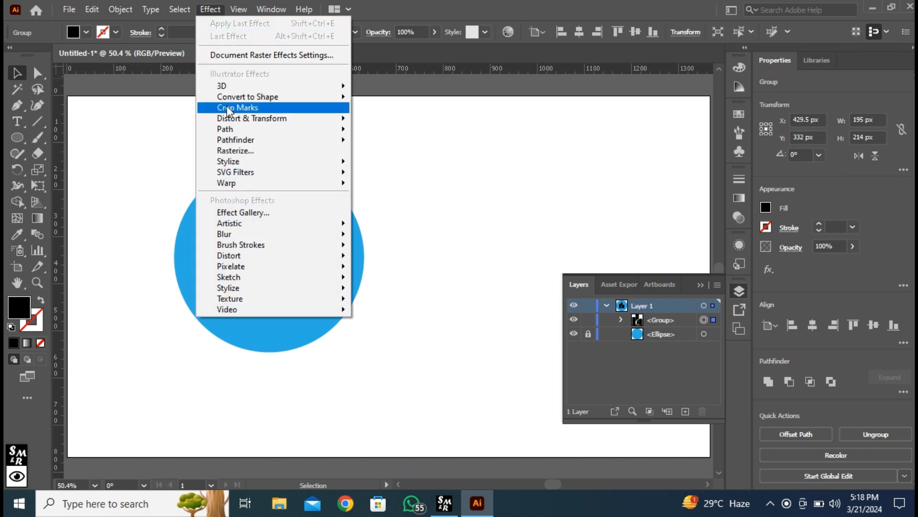
{"action": "mouse_move", "coordinate": [247, 172]}
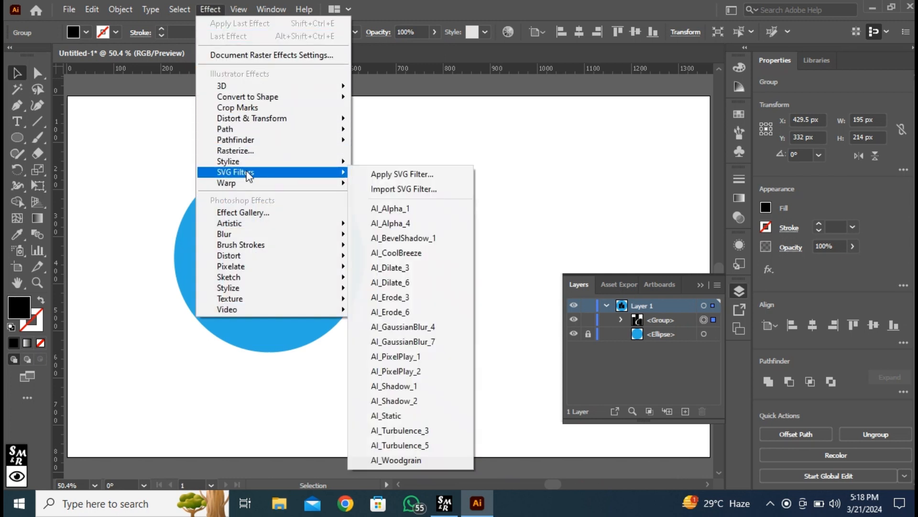
{"action": "mouse_move", "coordinate": [267, 161]}
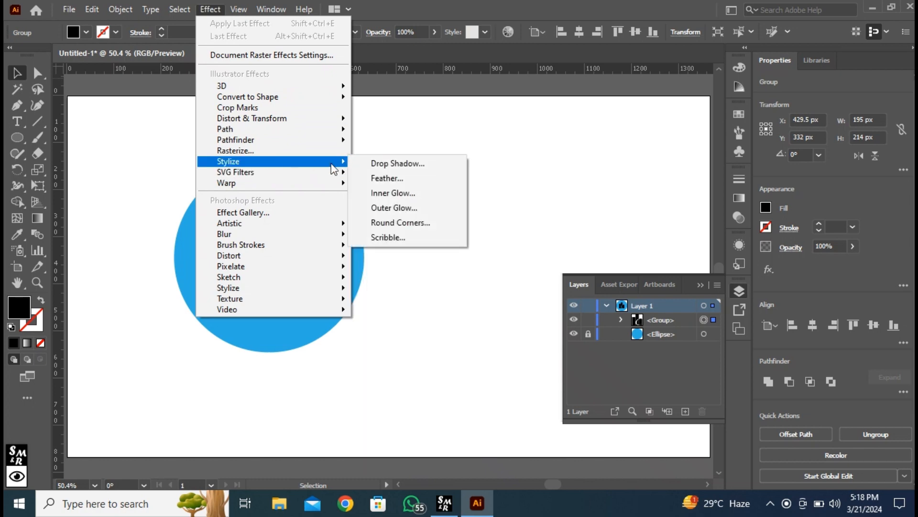
{"action": "left_click", "coordinate": [381, 165]}
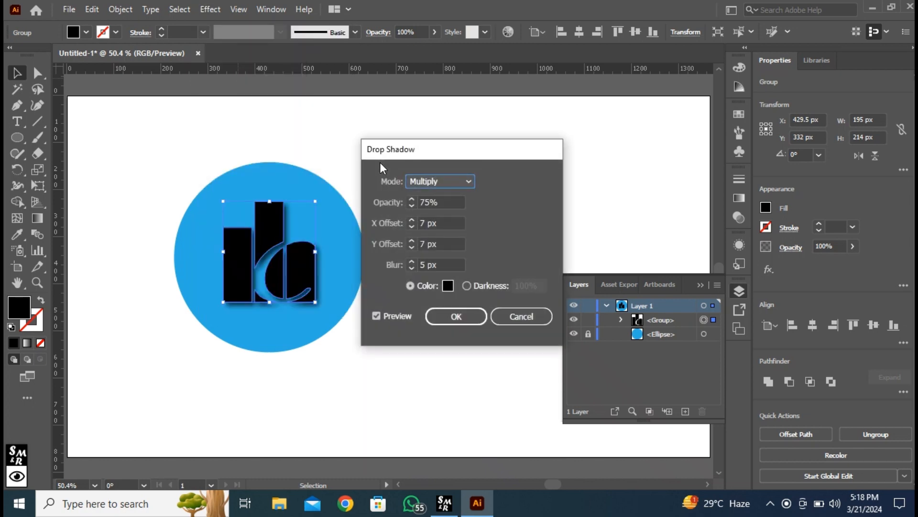
{"action": "left_click_drag", "start_coordinate": [461, 149], "coordinate": [530, 124]}
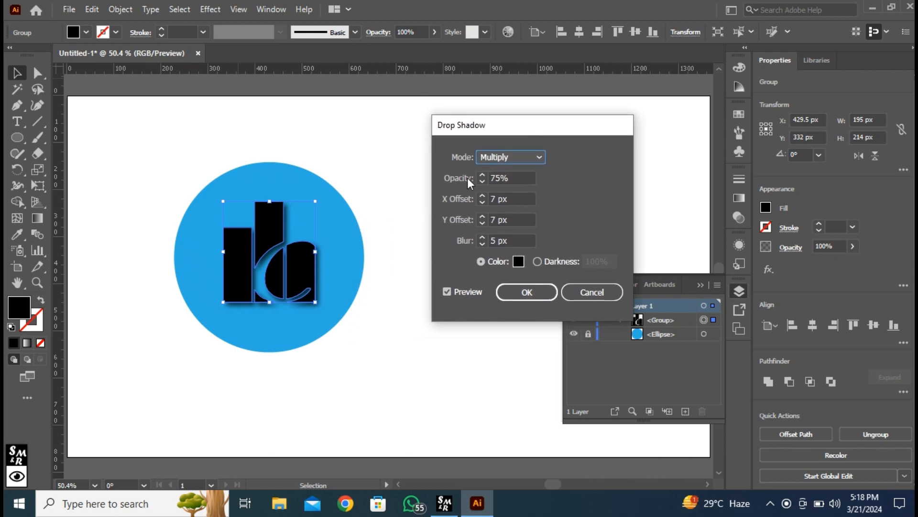
{"action": "left_click", "coordinate": [483, 194]}
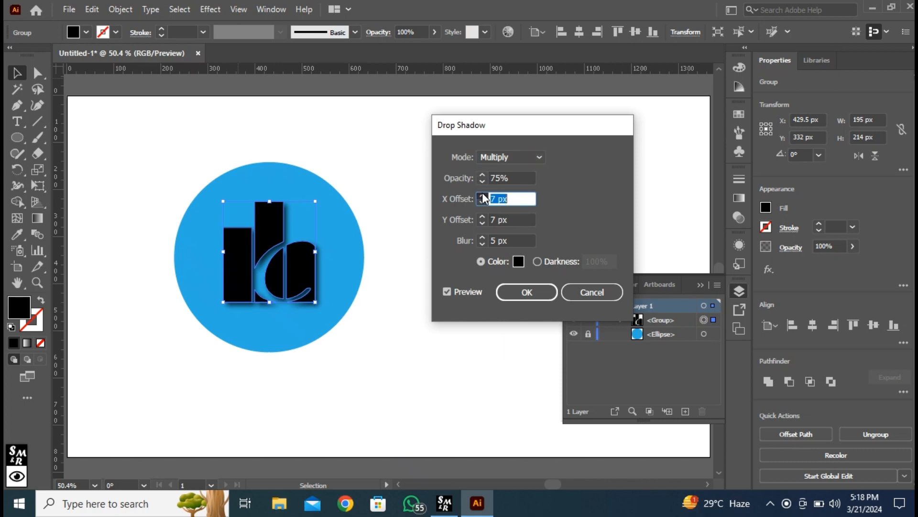
{"action": "left_click", "coordinate": [482, 193]}
{"action": "left_click", "coordinate": [483, 194]}
{"action": "left_click", "coordinate": [483, 194]}
{"action": "left_click", "coordinate": [482, 194]}
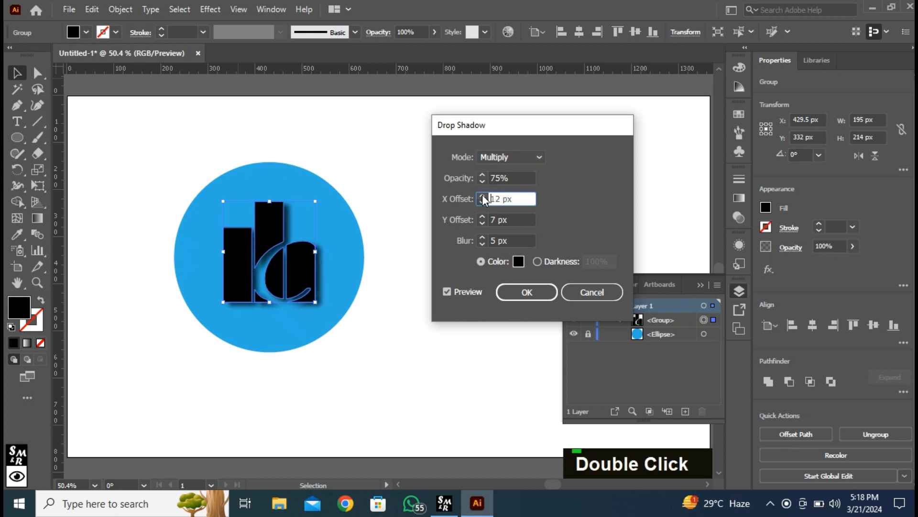
Set the drop shadow's Y offset to 8 px and its blur to 7 px, and apply the effect
{"action": "left_click", "coordinate": [482, 223]}
{"action": "left_click", "coordinate": [482, 223]}
{"action": "left_click", "coordinate": [482, 223]}
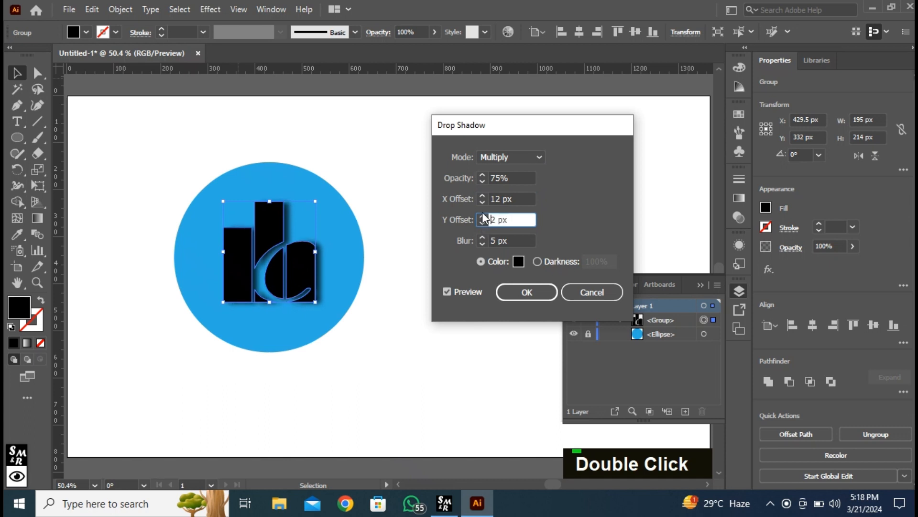
{"action": "left_click", "coordinate": [483, 216]}
{"action": "left_click", "coordinate": [482, 216]}
{"action": "left_click", "coordinate": [483, 216]}
{"action": "left_click", "coordinate": [483, 217]}
{"action": "left_click", "coordinate": [483, 217]}
{"action": "left_click", "coordinate": [483, 216]}
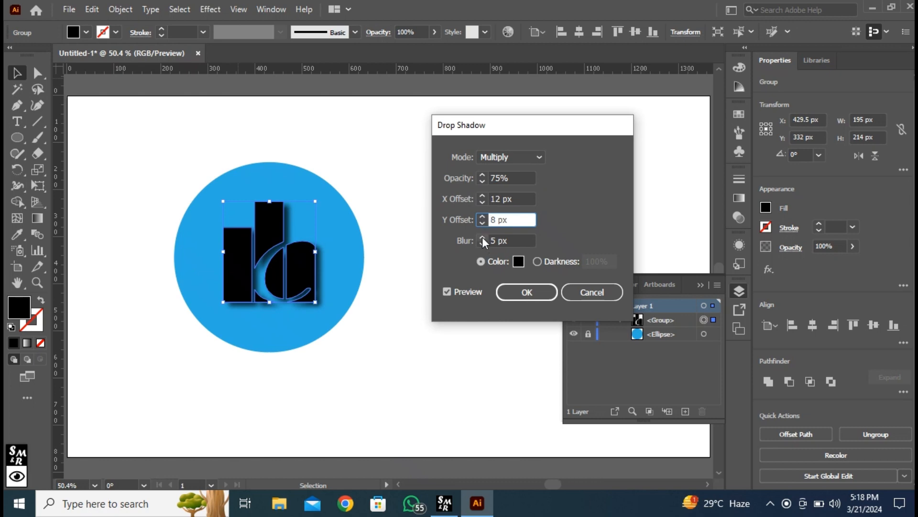
{"action": "left_click", "coordinate": [482, 237]}
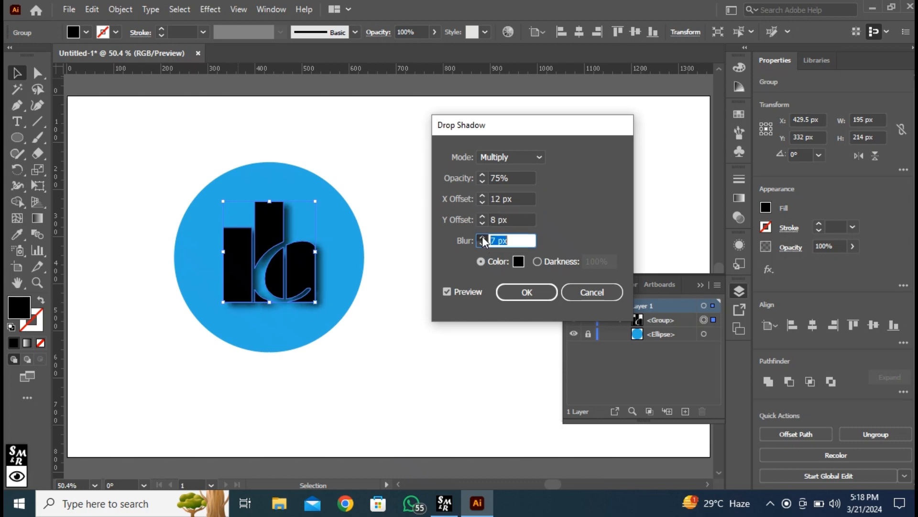
{"action": "left_click", "coordinate": [522, 294]}
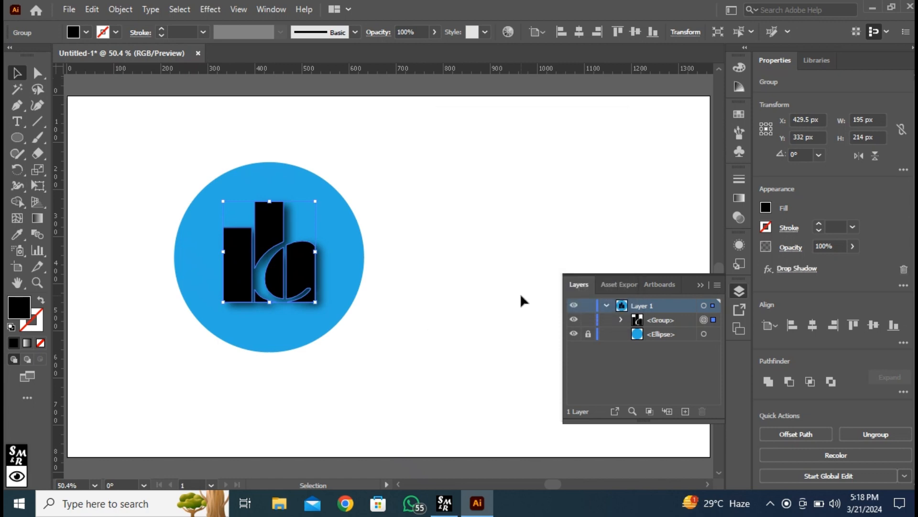
Add the point text CITYGEN on the artboard beside the blue circle
{"action": "left_click", "coordinate": [360, 228]}
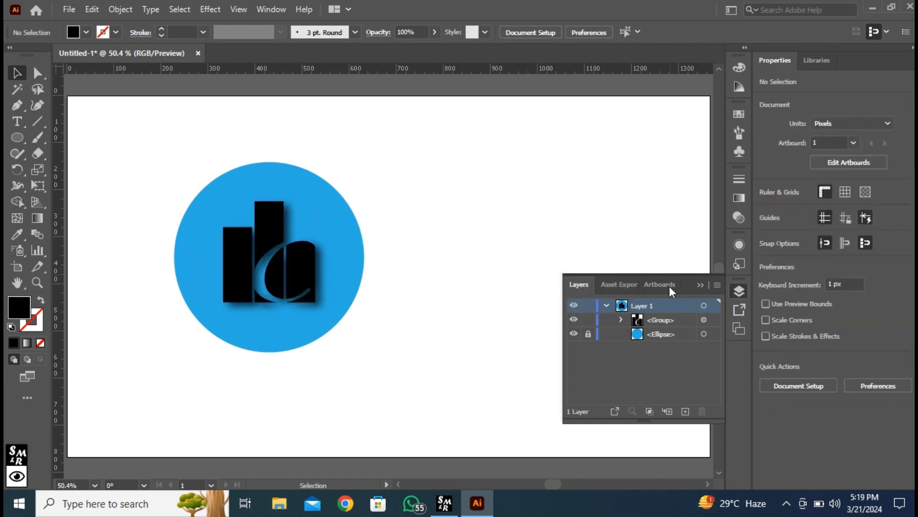
{"action": "scroll", "coordinate": [421, 282], "scroll_direction": "down", "scroll_amount": 1}
{"action": "key", "text": "alt"}
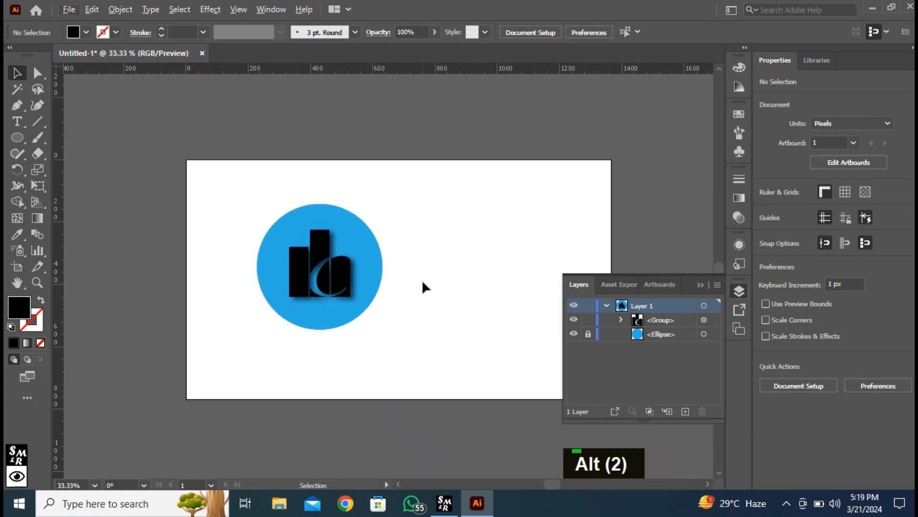
{"action": "left_click", "coordinate": [738, 296]}
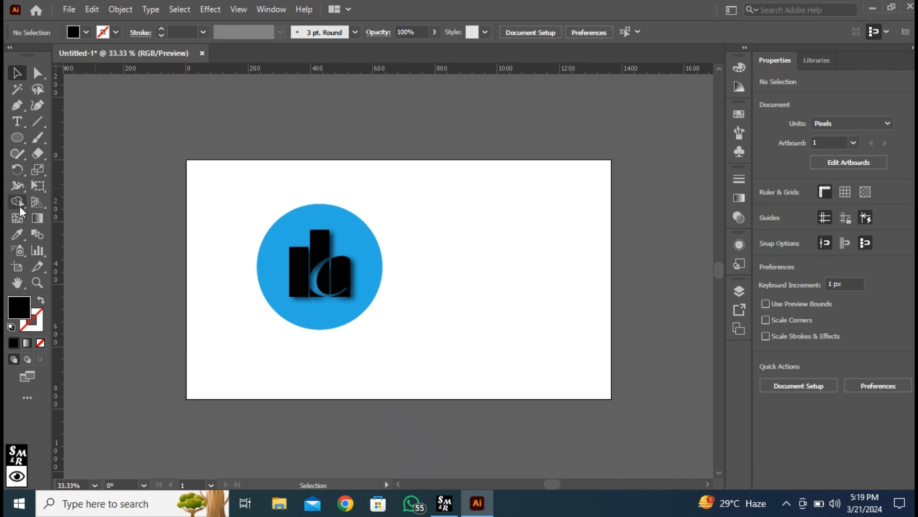
{"action": "right_click", "coordinate": [18, 122]}
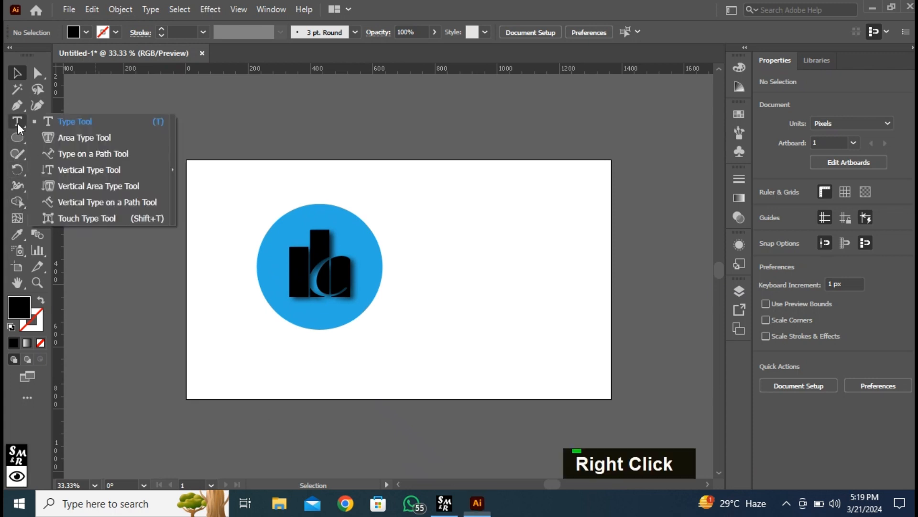
{"action": "left_click", "coordinate": [84, 123]}
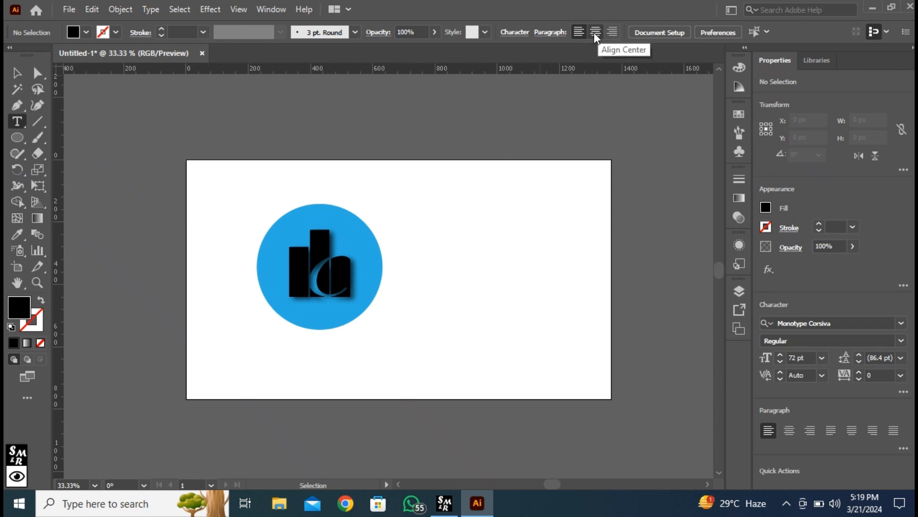
{"action": "left_click", "coordinate": [412, 281]}
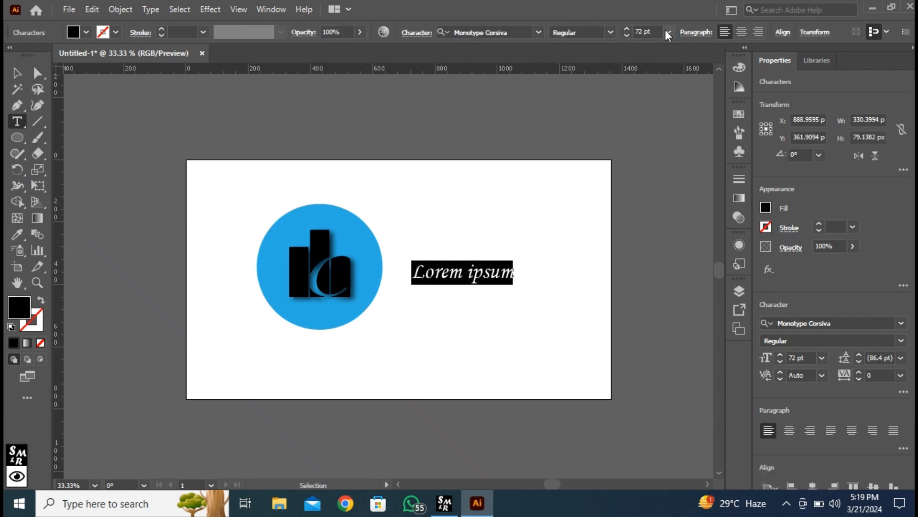
{"action": "key", "text": "Caps_Lock"}
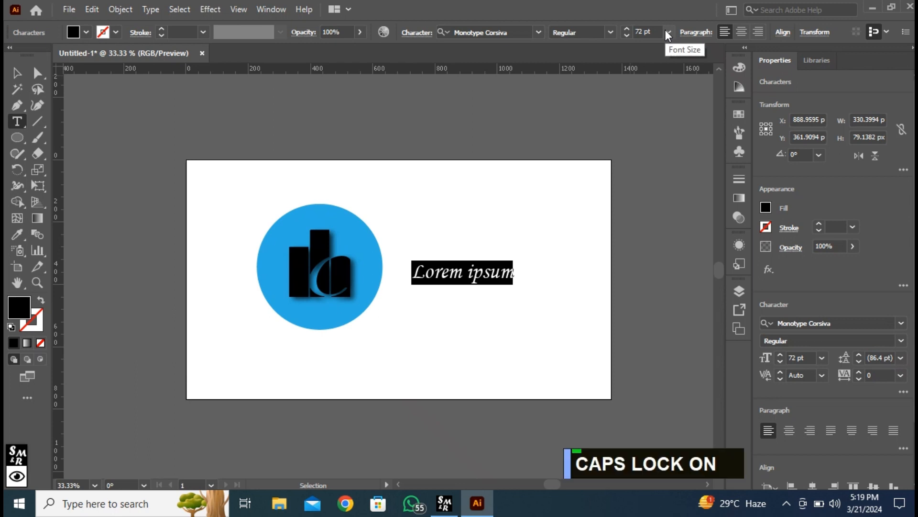
{"action": "type", "text": "CITY"}
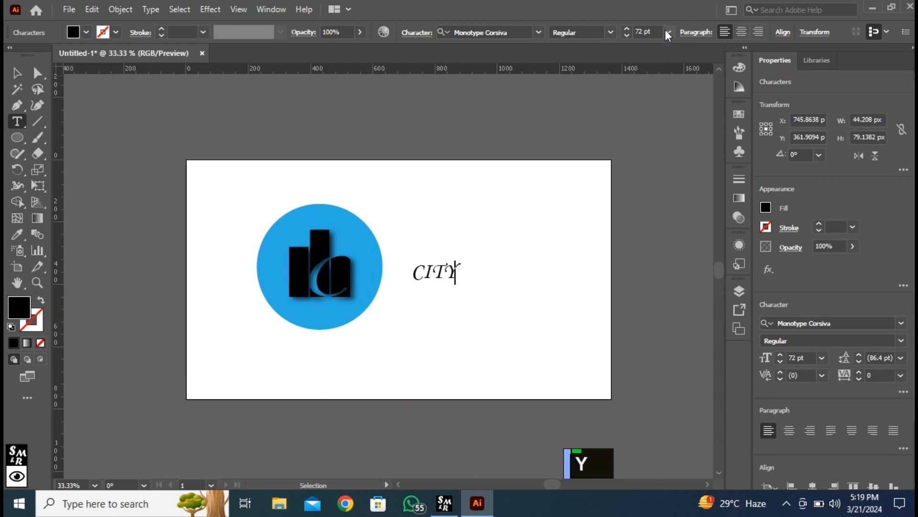
{"action": "type", "text": "GEN"}
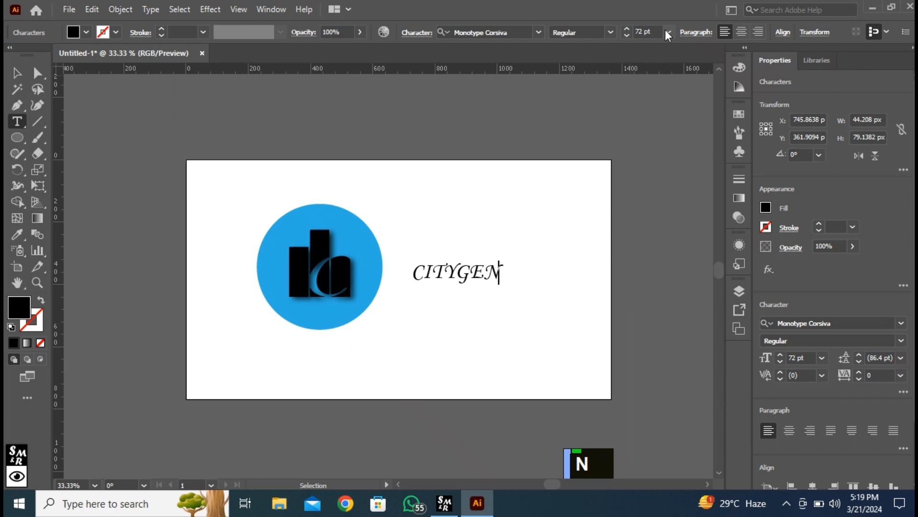
Select the whole CITYGEN text and change its font to Harabara Mais Demo
{"action": "key", "text": "ctrl+a"}
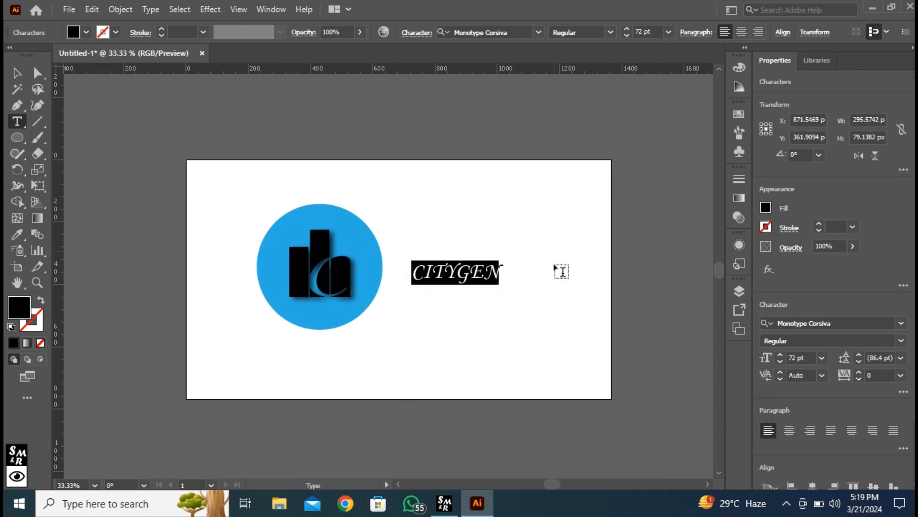
{"action": "scroll", "coordinate": [559, 287], "scroll_direction": "down", "scroll_amount": 2}
{"action": "scroll", "coordinate": [559, 293], "scroll_direction": "up", "scroll_amount": 2}
{"action": "scroll", "coordinate": [561, 293], "scroll_direction": "down", "scroll_amount": 2}
{"action": "scroll", "coordinate": [548, 449], "scroll_direction": "up", "scroll_amount": 2}
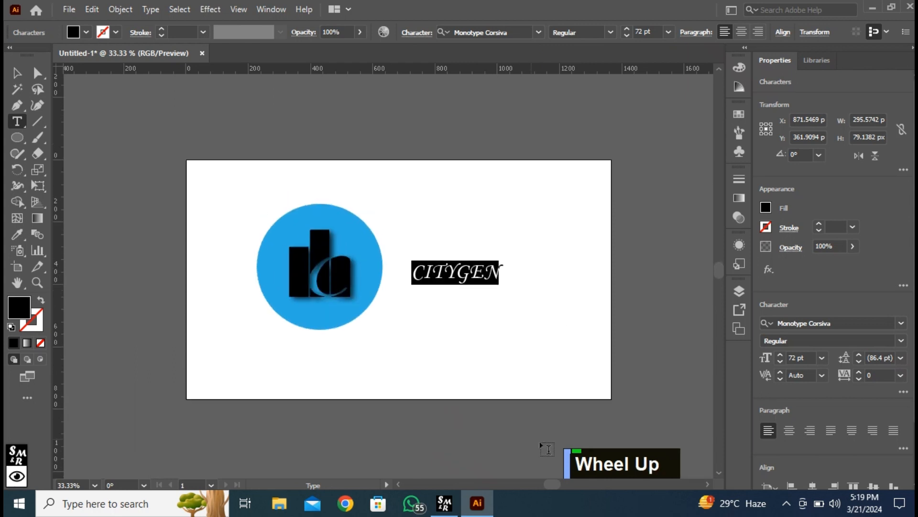
{"action": "mouse_move", "coordinate": [557, 482]}
{"action": "left_mouse_down"}
{"action": "mouse_move", "coordinate": [584, 482]}
{"action": "mouse_move", "coordinate": [565, 487]}
{"action": "left_mouse_up"}
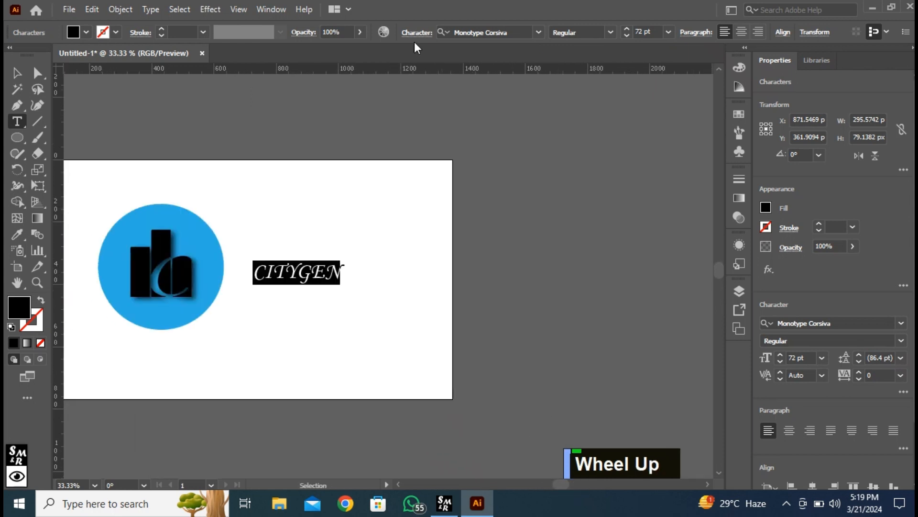
{"action": "left_click", "coordinate": [535, 35]}
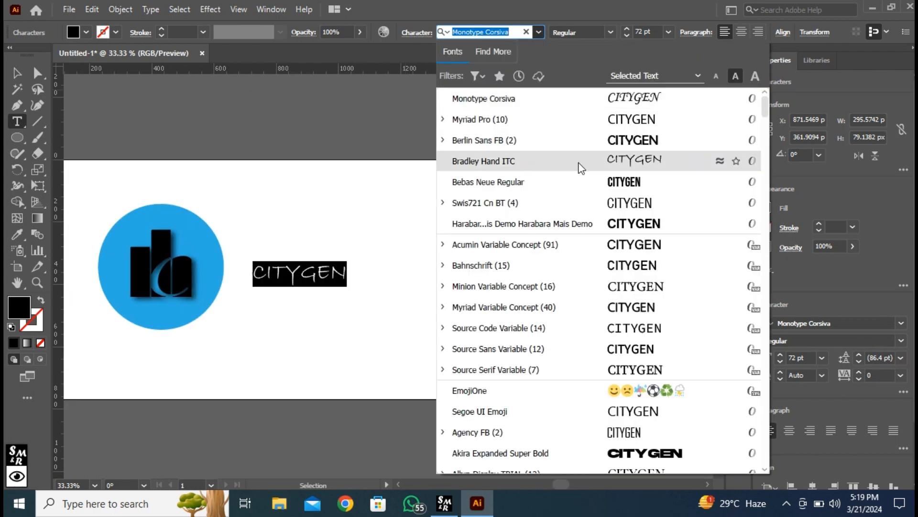
{"action": "left_click", "coordinate": [610, 222]}
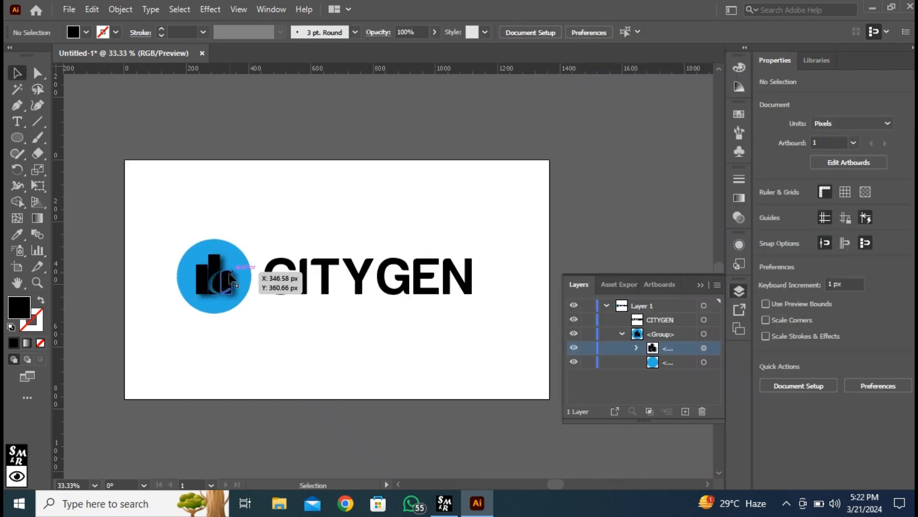
Ungroup the logo emblem so the bar group and the blue circle are separate objects
{"action": "left_click_drag", "start_coordinate": [228, 275], "coordinate": [230, 280]}
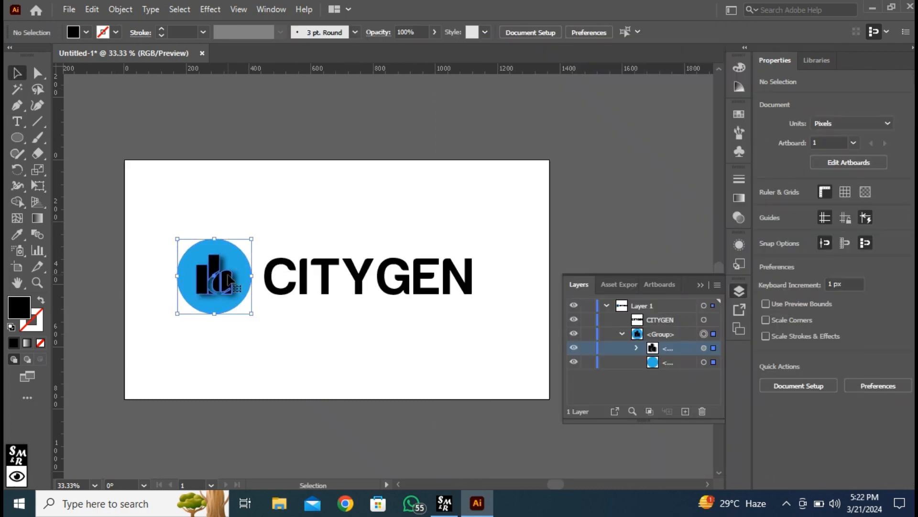
{"action": "right_click", "coordinate": [228, 275]}
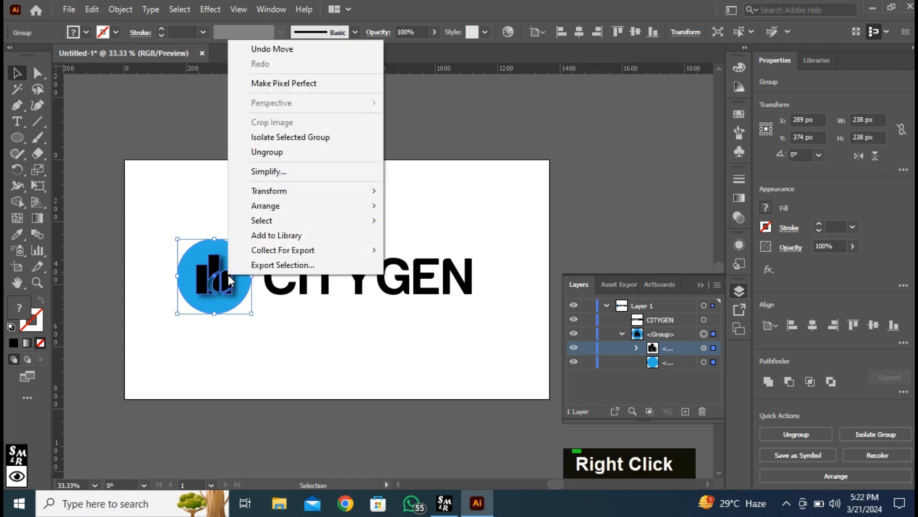
{"action": "left_click", "coordinate": [275, 151]}
{"action": "left_click", "coordinate": [179, 200]}
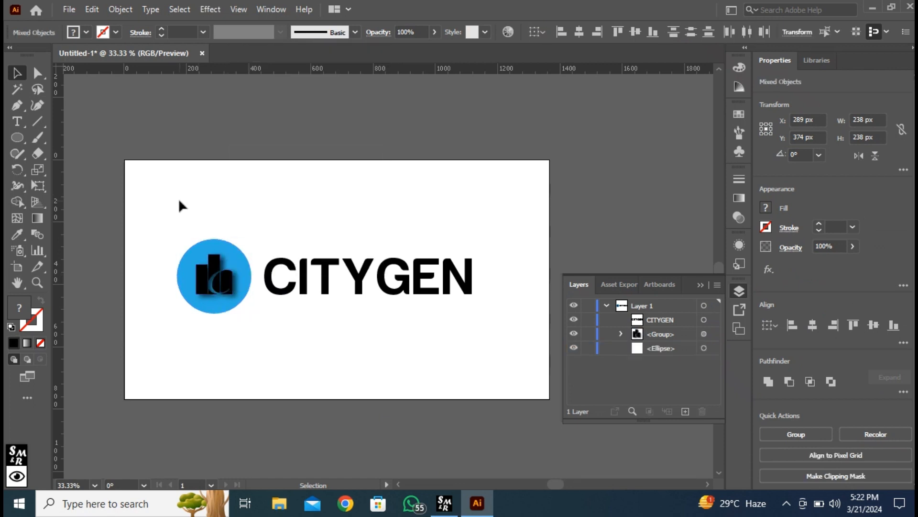
Fill the bar group inside the blue circle with white
{"action": "left_click", "coordinate": [206, 263]}
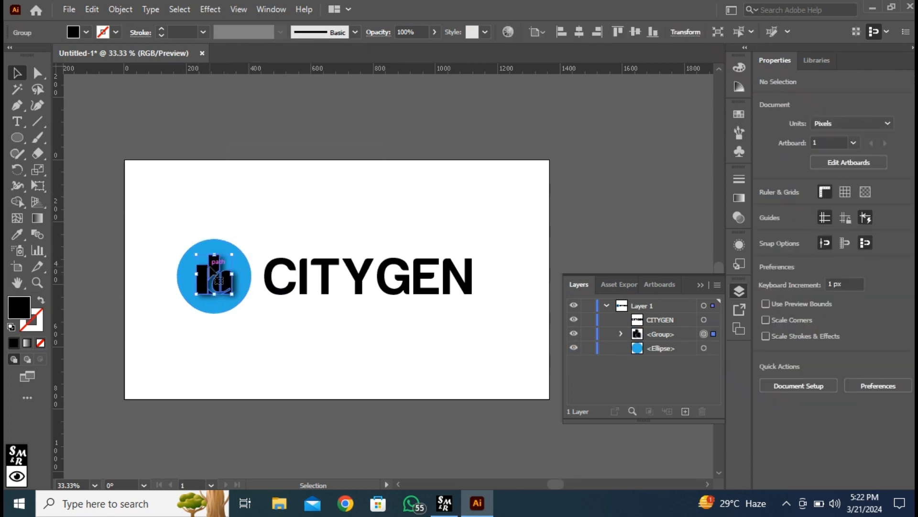
{"action": "left_click", "coordinate": [86, 32]}
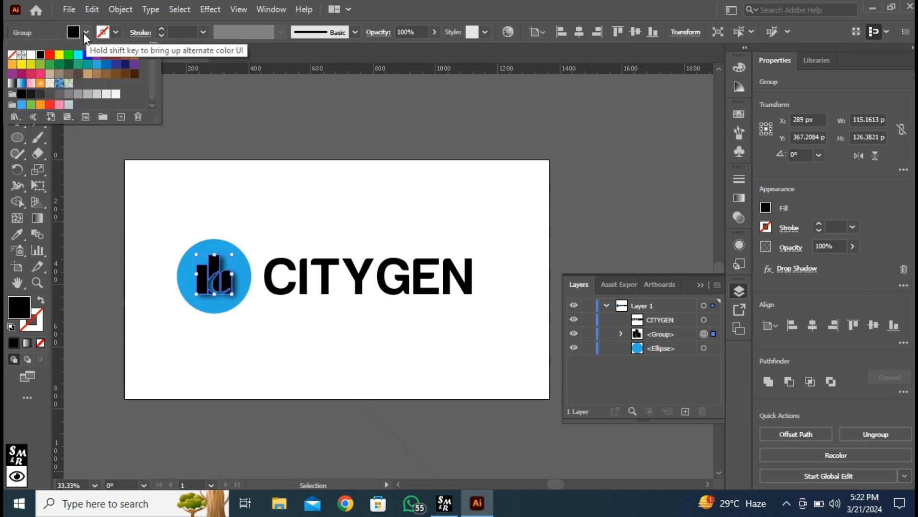
{"action": "left_click", "coordinate": [31, 55]}
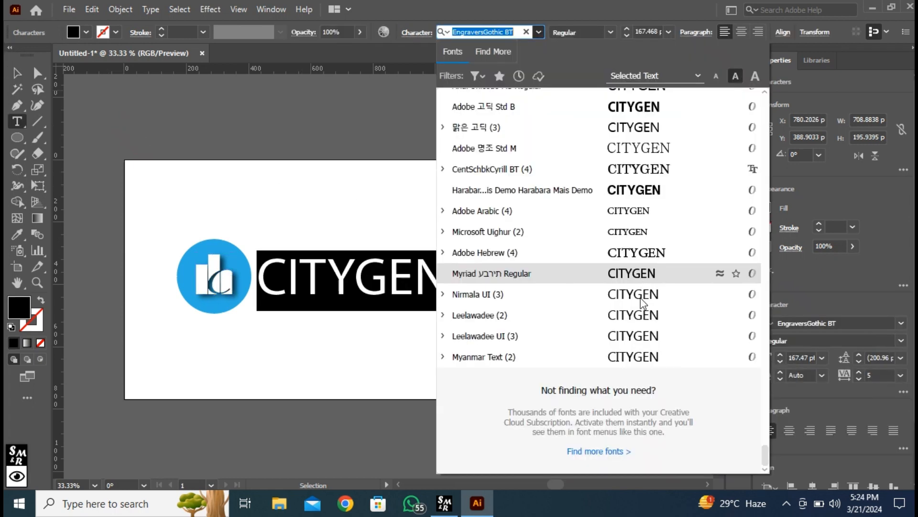
Set the CITYGEN text in Leelawadee UI Semilight and make its CITY letters Bold
{"action": "left_click", "coordinate": [642, 336]}
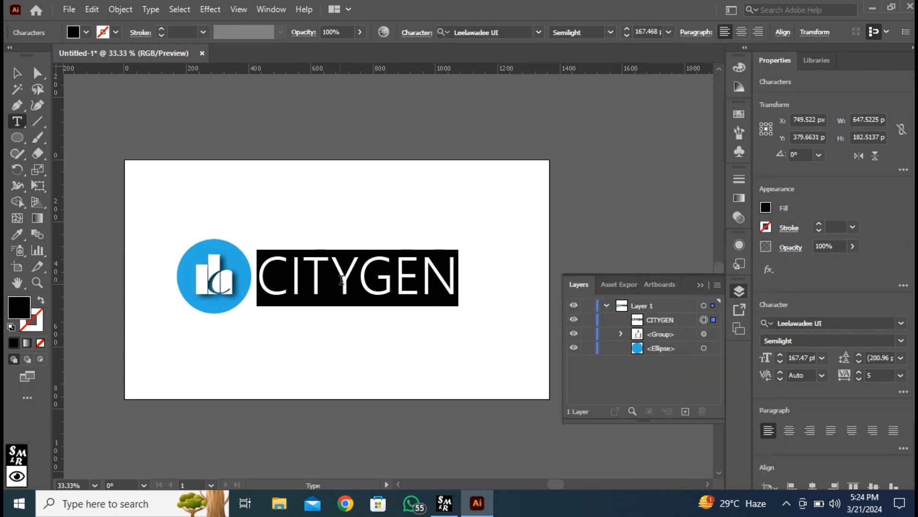
{"action": "left_click_drag", "start_coordinate": [358, 281], "coordinate": [267, 281]}
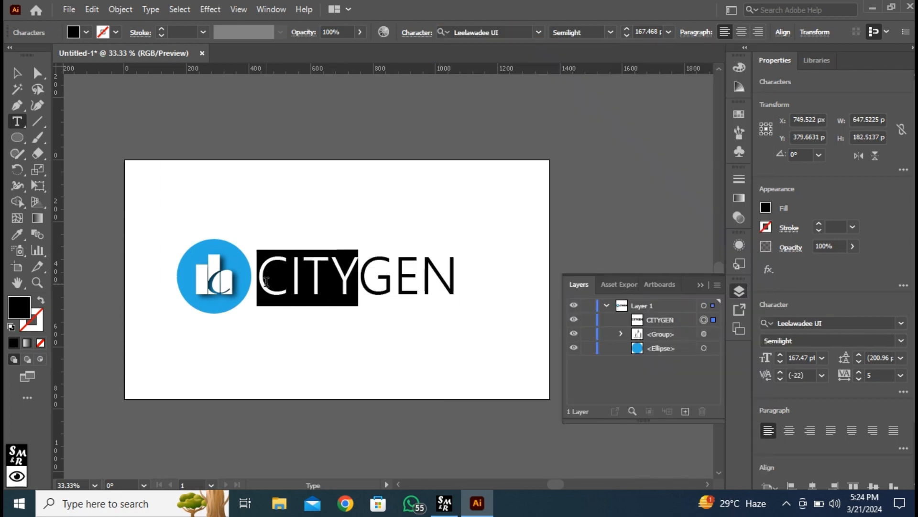
{"action": "left_click", "coordinate": [611, 32]}
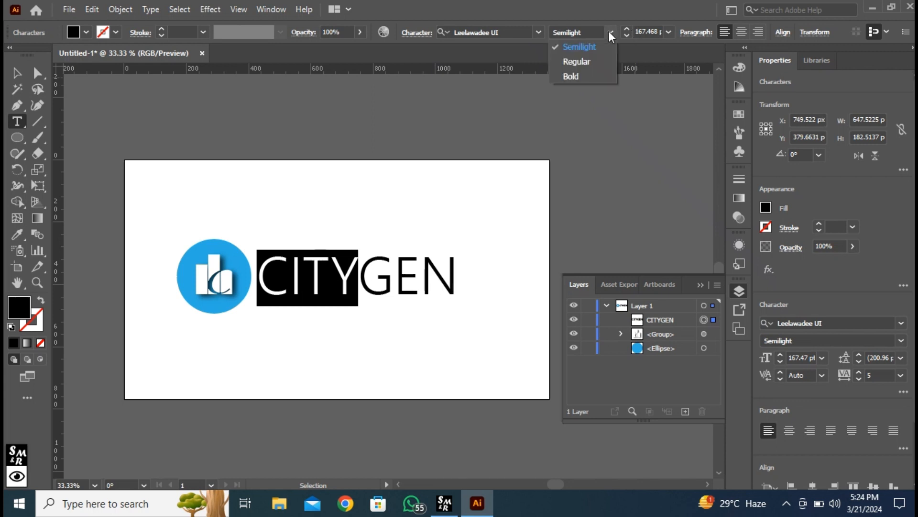
{"action": "left_click", "coordinate": [596, 76]}
{"action": "key", "text": "Escape"}
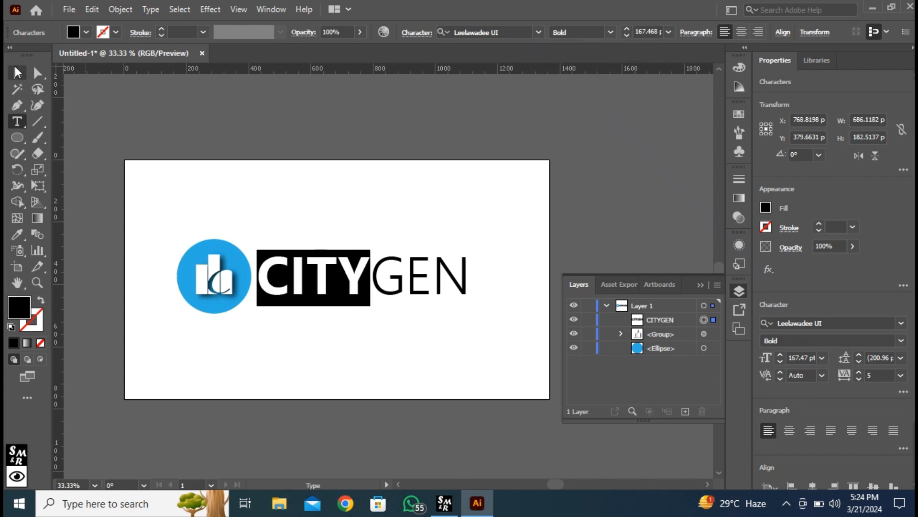
{"action": "left_click", "coordinate": [521, 188]}
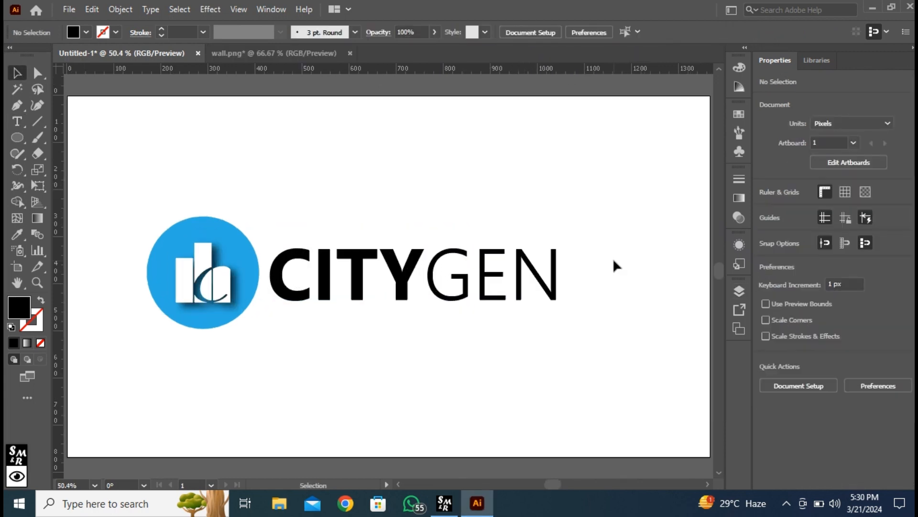
Apply a Drop Shadow effect to the blue circle with X offset 13 px, Y offset 12 px and blur 6 px
{"action": "left_click", "coordinate": [199, 220]}
{"action": "left_click", "coordinate": [211, 10]}
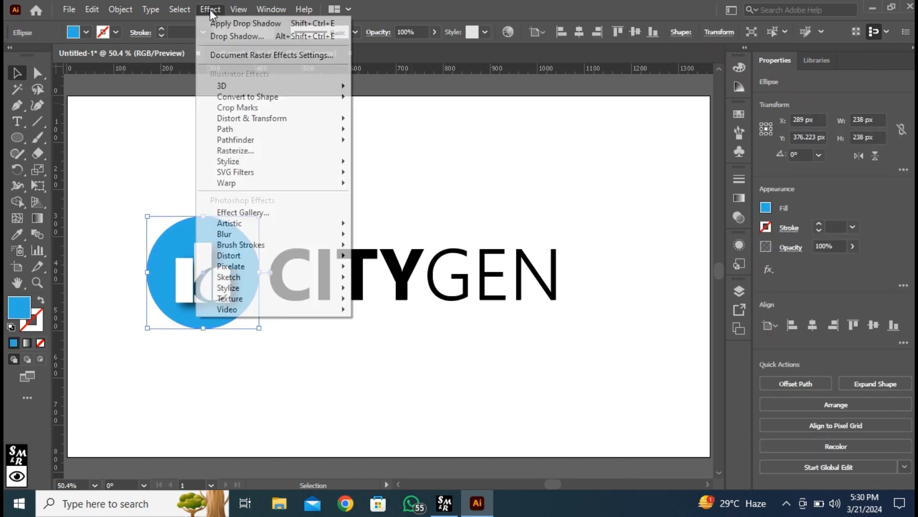
{"action": "mouse_move", "coordinate": [253, 163]}
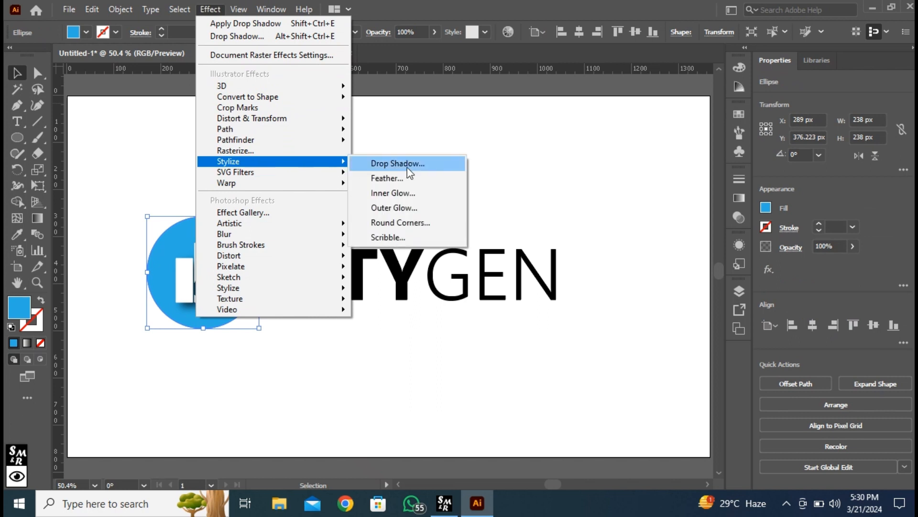
{"action": "left_click", "coordinate": [409, 165]}
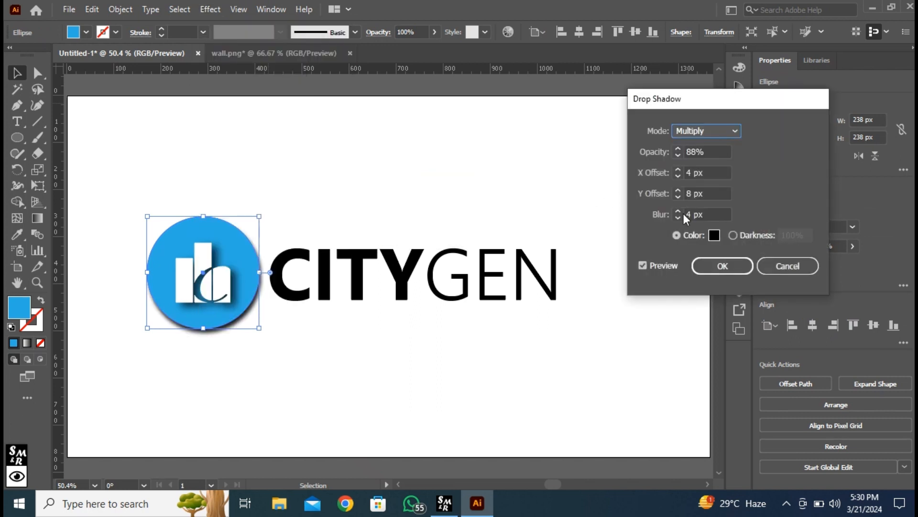
{"action": "double_click", "coordinate": [688, 193]}
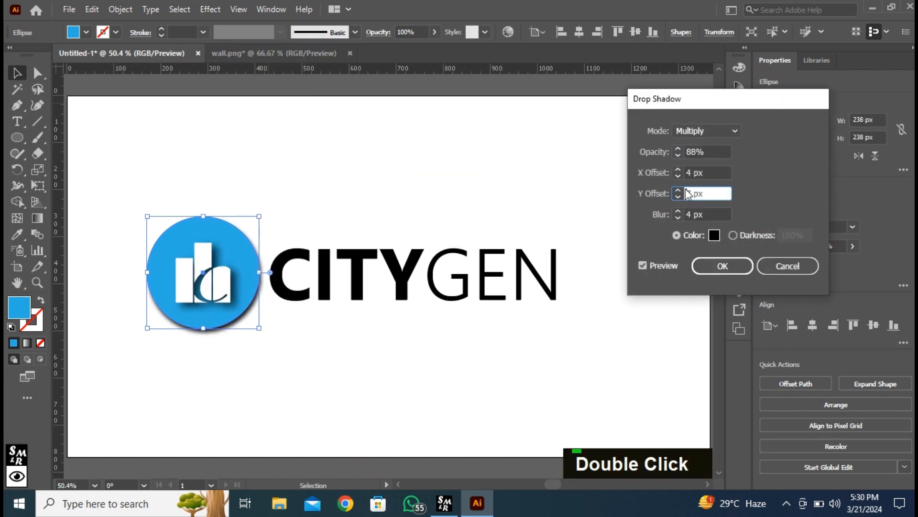
{"action": "left_click", "coordinate": [678, 196]}
{"action": "left_click", "coordinate": [678, 189]}
{"action": "left_click", "coordinate": [678, 189]}
{"action": "left_click", "coordinate": [678, 190]}
{"action": "left_click", "coordinate": [677, 190]}
{"action": "left_click", "coordinate": [678, 190]}
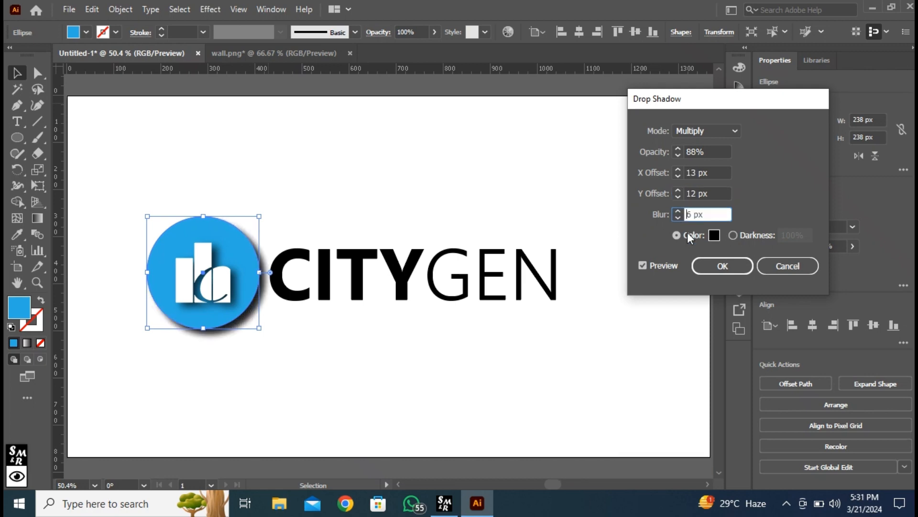
{"action": "left_click", "coordinate": [707, 264]}
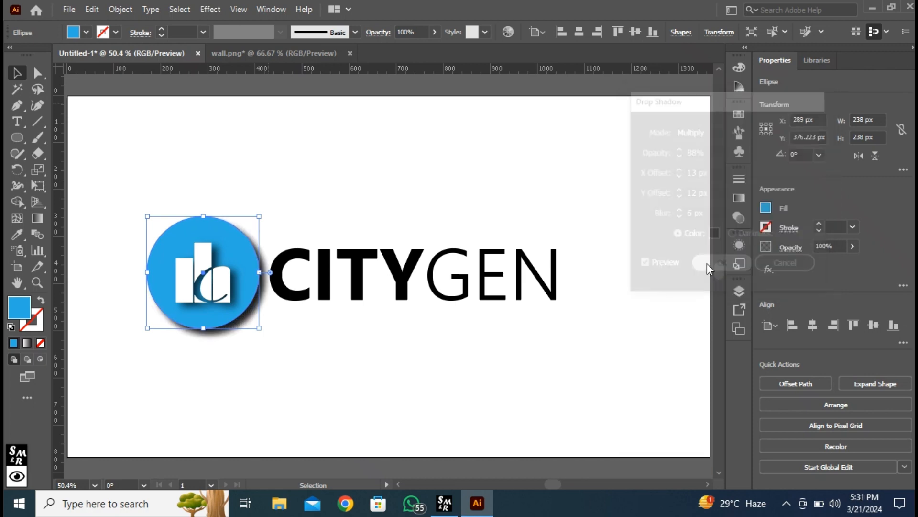
{"action": "left_click", "coordinate": [454, 180]}
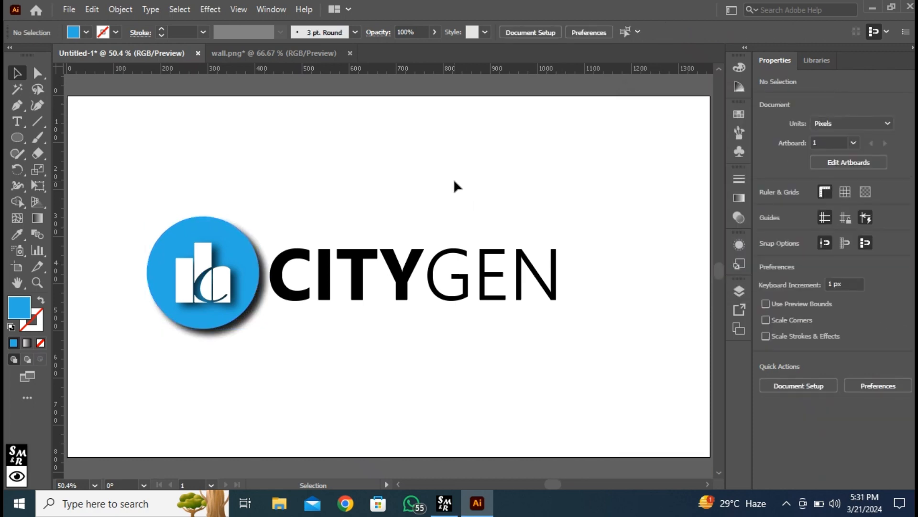
Expand the object and fill of the CITYGEN text to turn it into vector shapes
{"action": "left_click", "coordinate": [405, 264]}
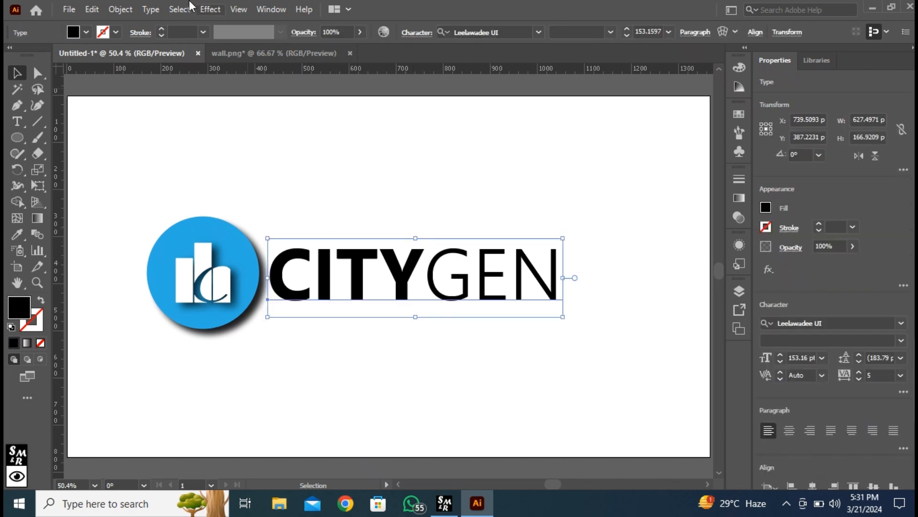
{"action": "left_click", "coordinate": [120, 10]}
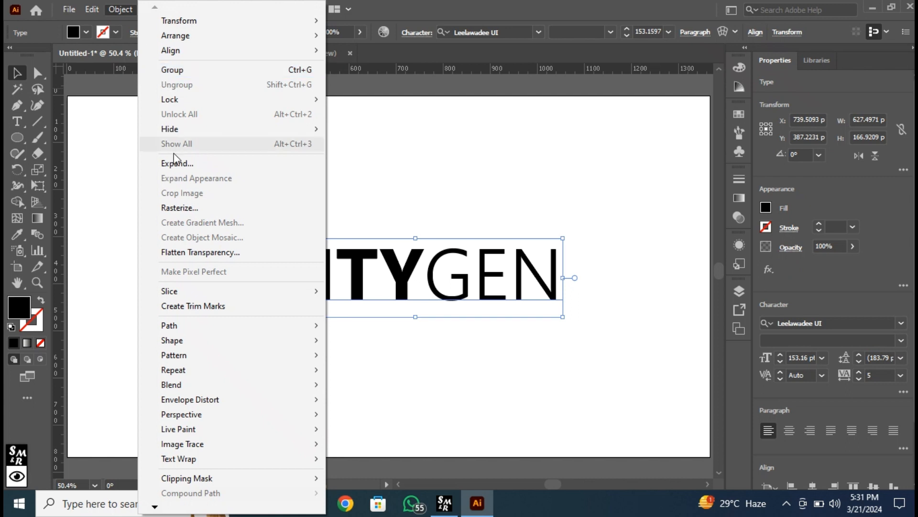
{"action": "left_click", "coordinate": [177, 163]}
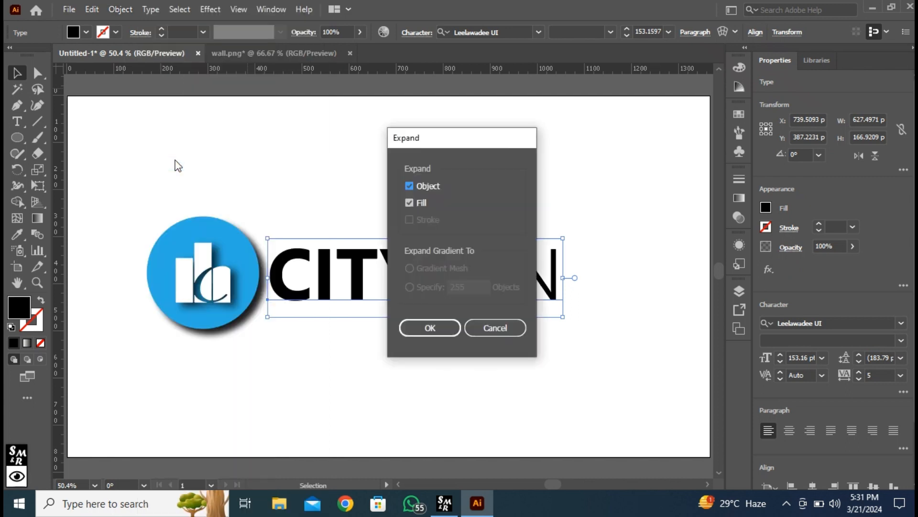
{"action": "left_click", "coordinate": [432, 328]}
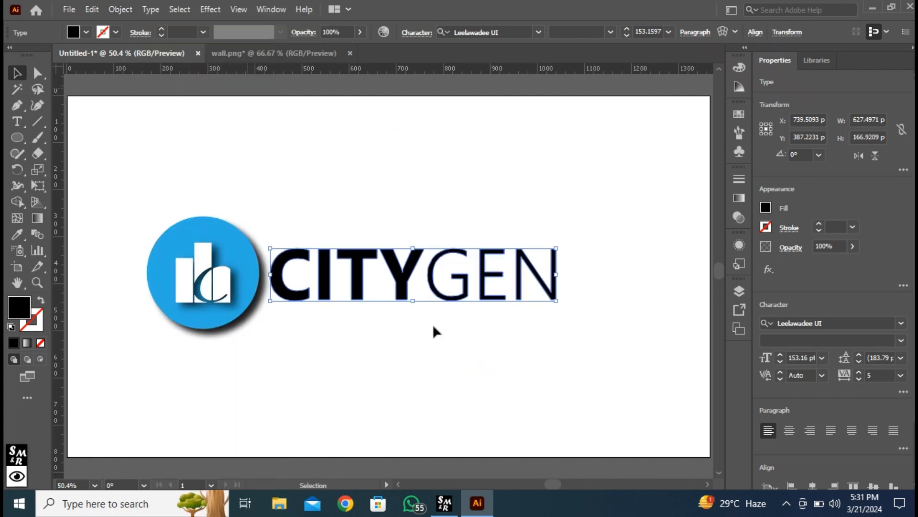
{"action": "left_click", "coordinate": [481, 203]}
Apply a Drop Shadow effect to the expanded CITYGEN lettering with X offset 13 px, Y offset 11 px and blur 6 px
{"action": "left_click", "coordinate": [403, 281]}
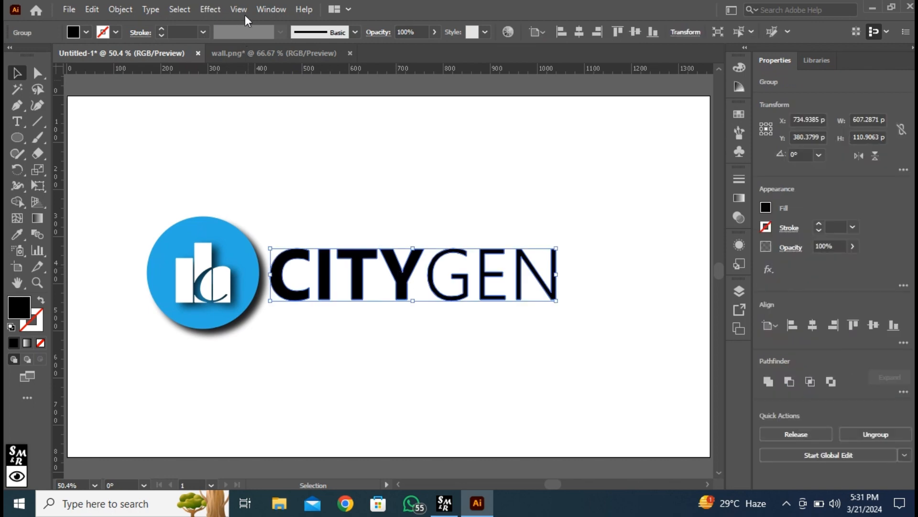
{"action": "left_click", "coordinate": [210, 10]}
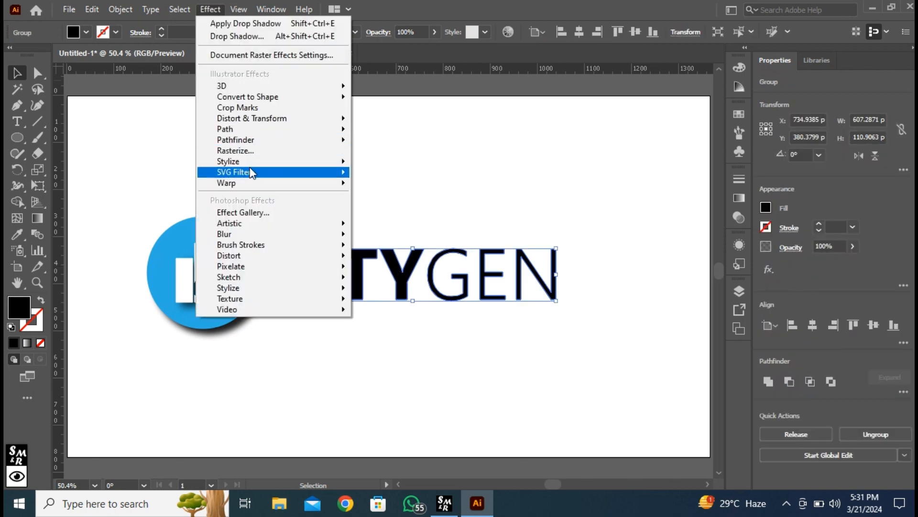
{"action": "mouse_move", "coordinate": [263, 161]}
{"action": "left_click", "coordinate": [381, 162]}
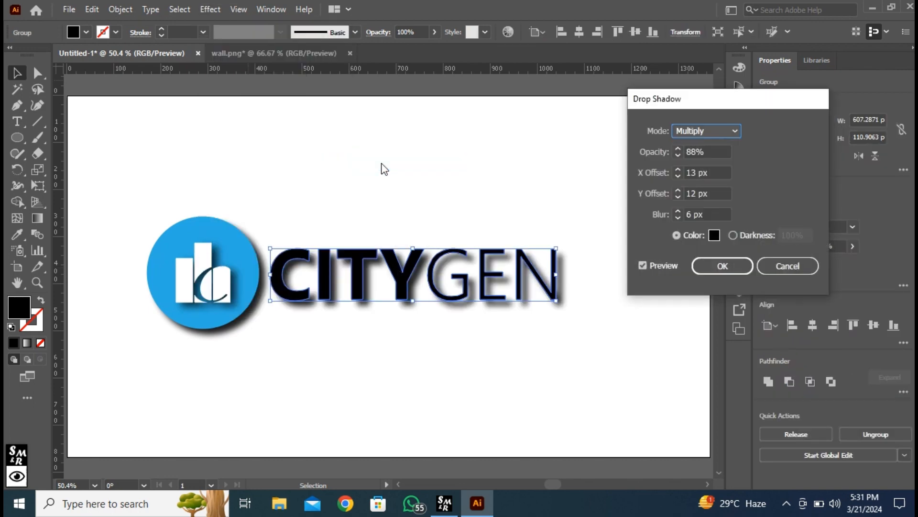
{"action": "left_click", "coordinate": [679, 193]}
{"action": "left_click", "coordinate": [708, 264]}
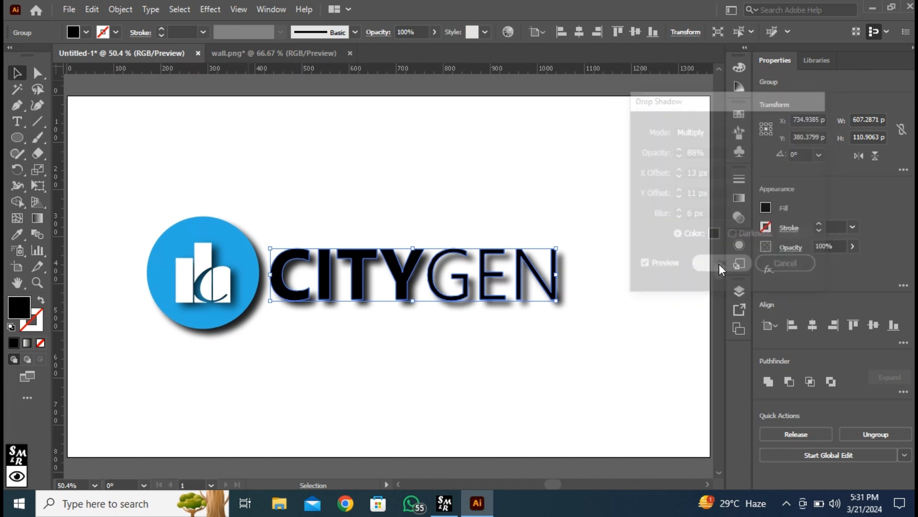
{"action": "left_click", "coordinate": [639, 263]}
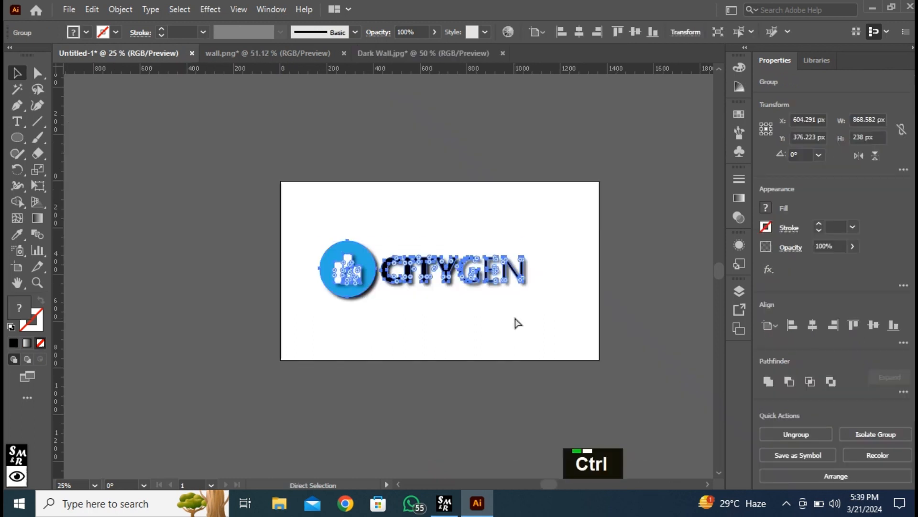
Copy the complete CITYGEN logo and paste it onto the dark background in the Dark Wall.jpg document
{"action": "key", "text": "ctrl+c"}
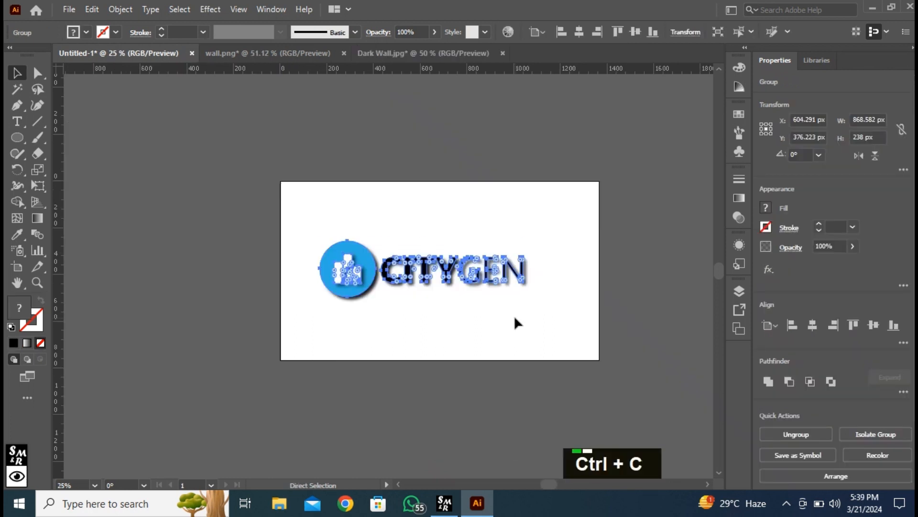
{"action": "left_click", "coordinate": [381, 52]}
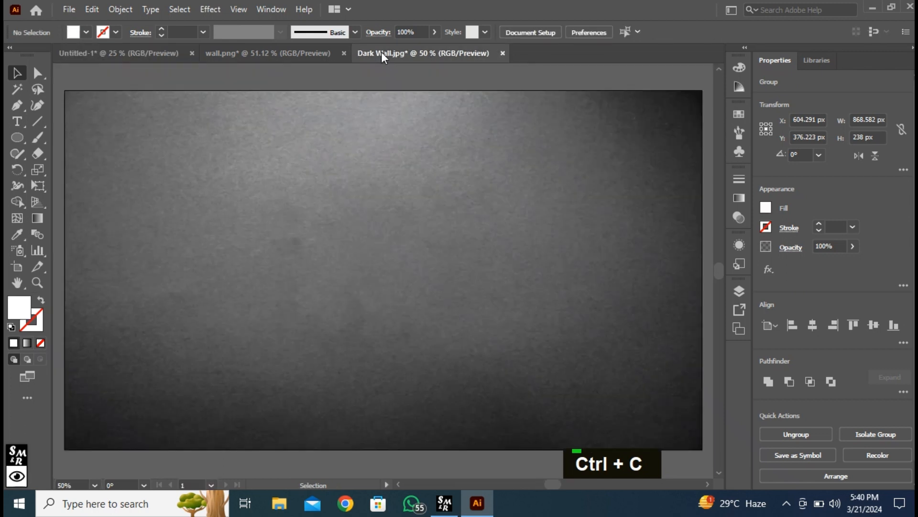
{"action": "key", "text": "ctrl+v"}
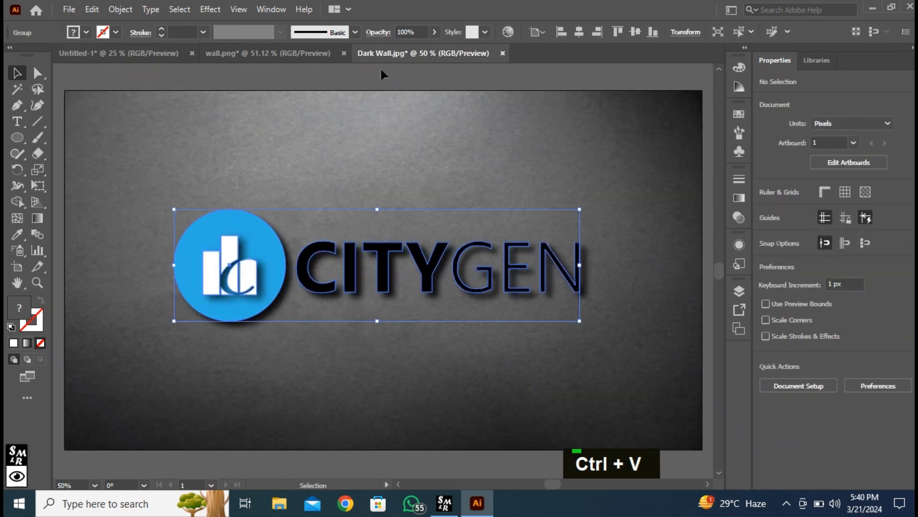
{"action": "left_click", "coordinate": [427, 143]}
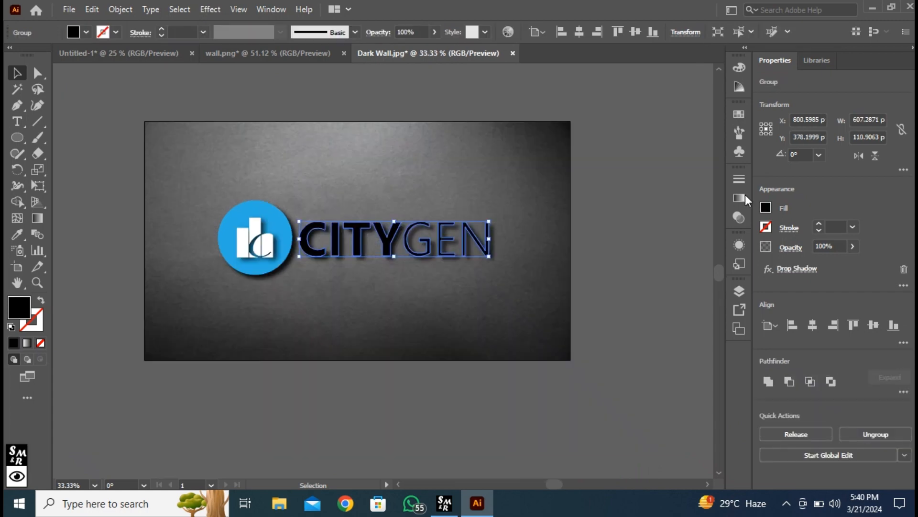
Fill the CITYGEN lettering on the dark wall with white (FFFFFF)
{"action": "left_click", "coordinate": [766, 209]}
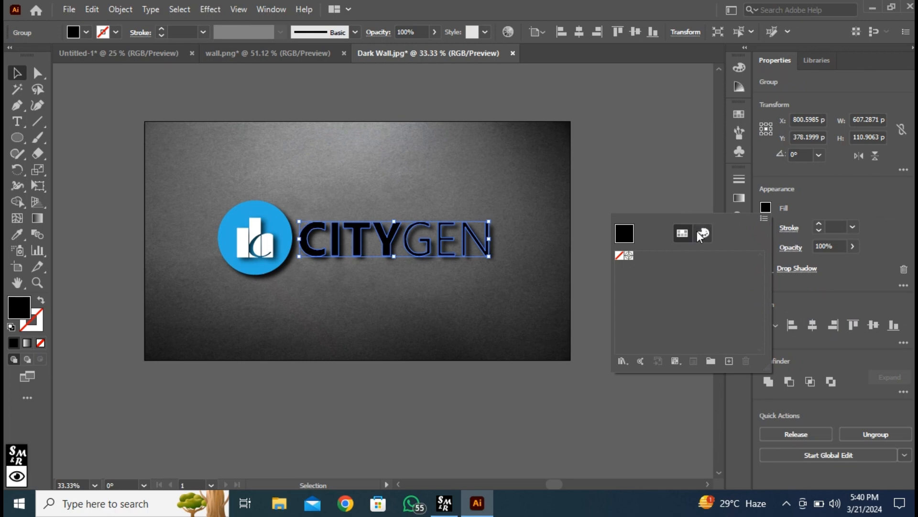
{"action": "left_click", "coordinate": [698, 234]}
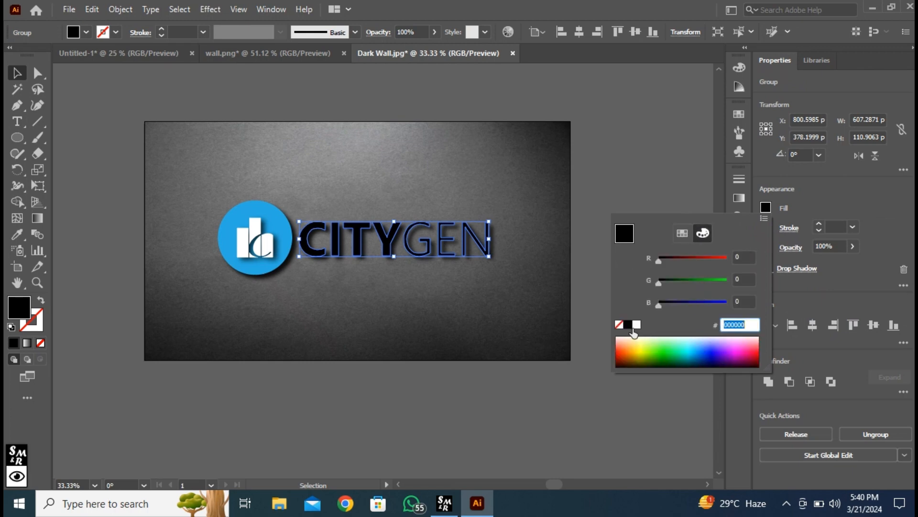
{"action": "left_click", "coordinate": [636, 325]}
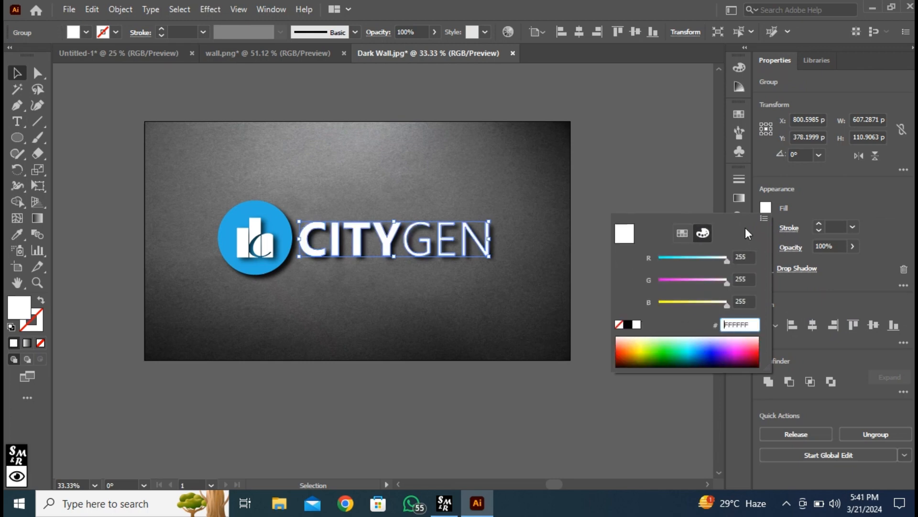
{"action": "left_click", "coordinate": [766, 208]}
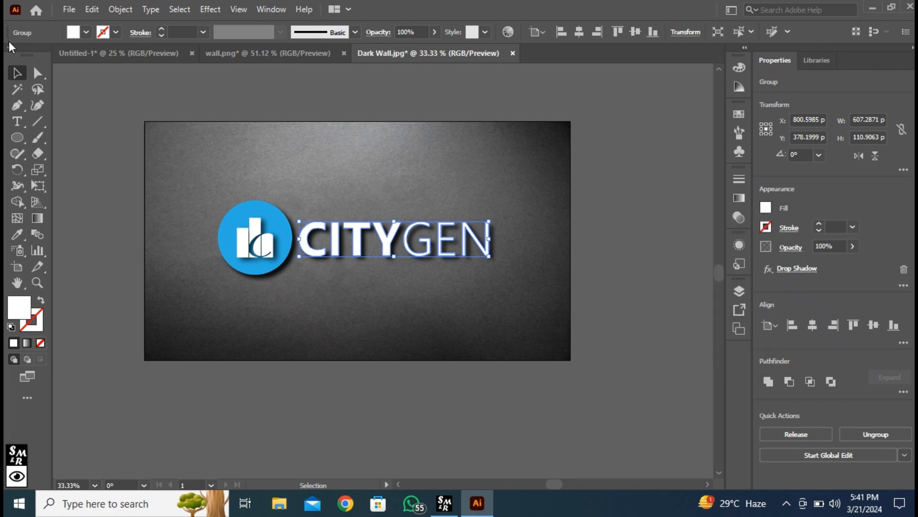